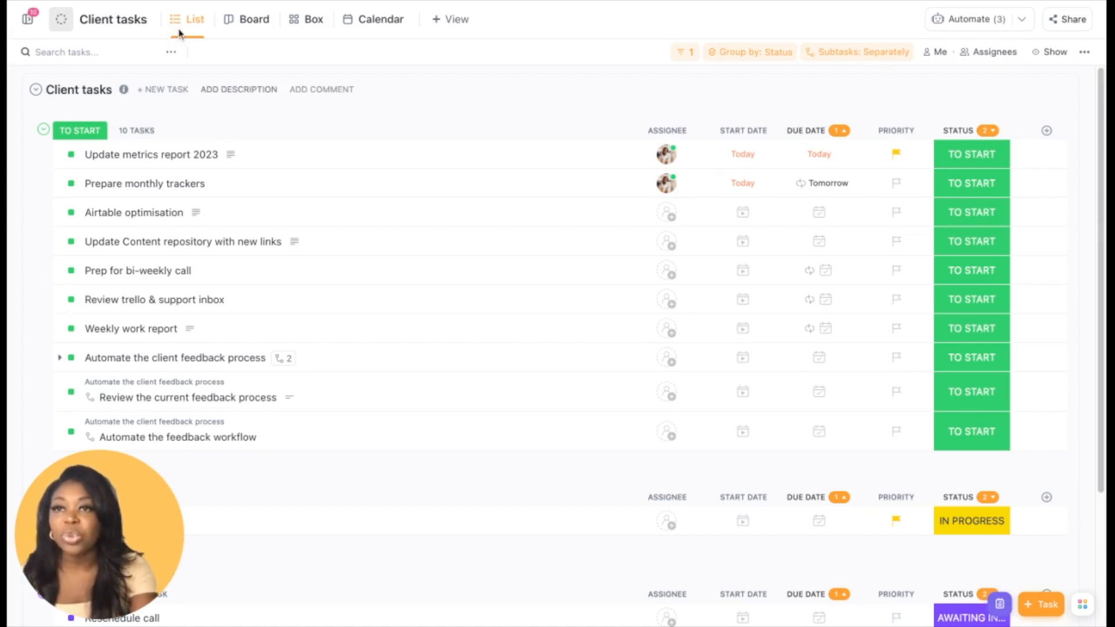
- In the Client tasks list's statuses, move DONE into the done group and CLIENT REVIEW directly above INTERNAL REVIEW, and save
click(29, 22)
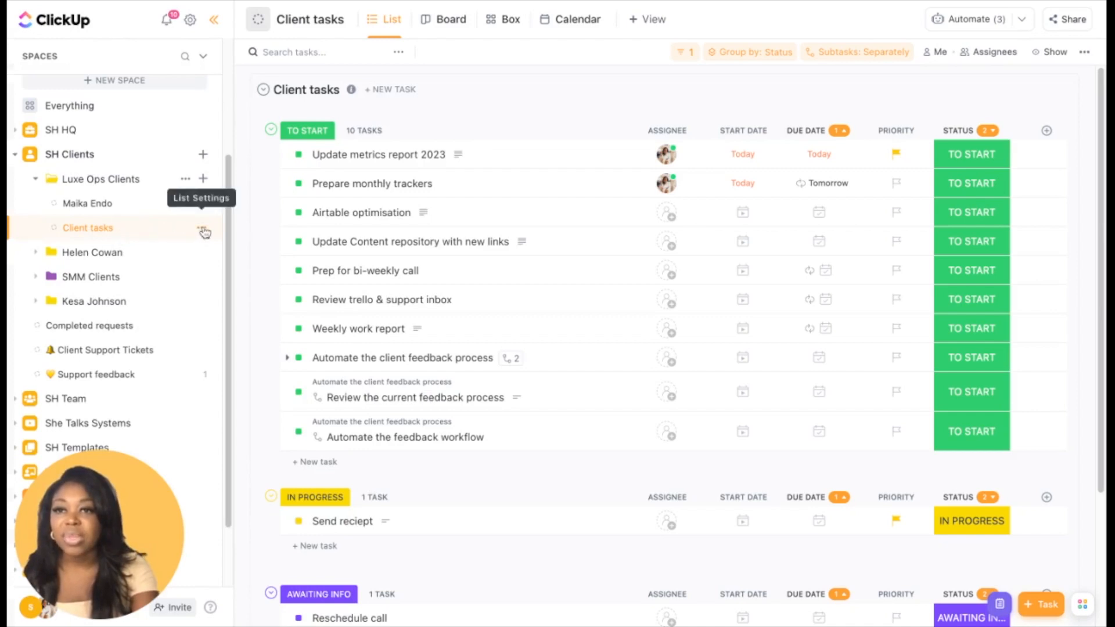
click(202, 228)
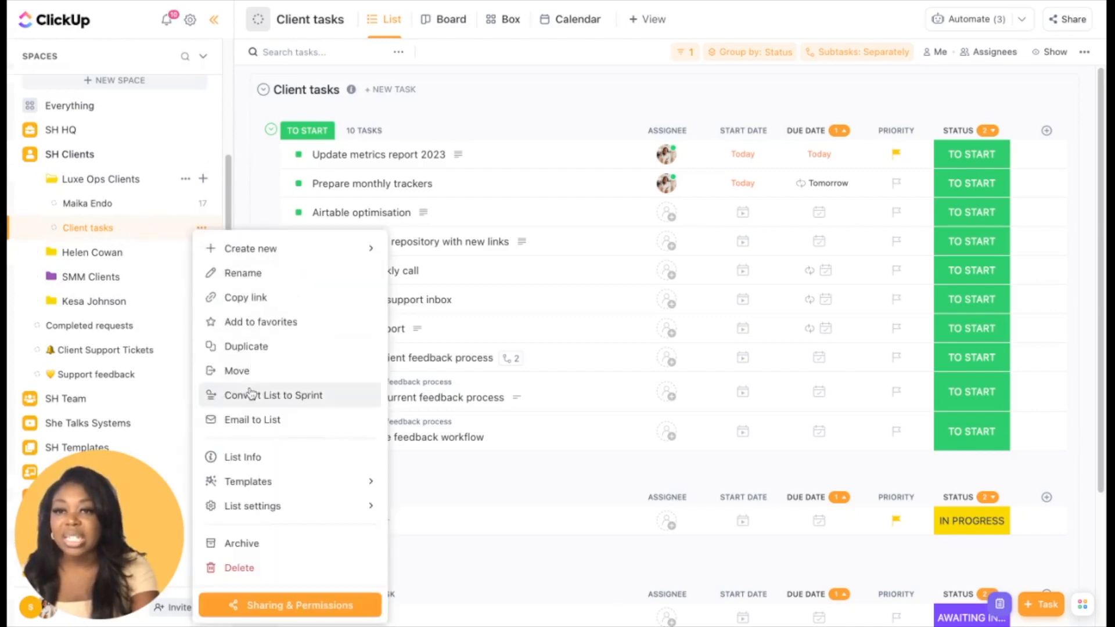
mouse_move(265, 511)
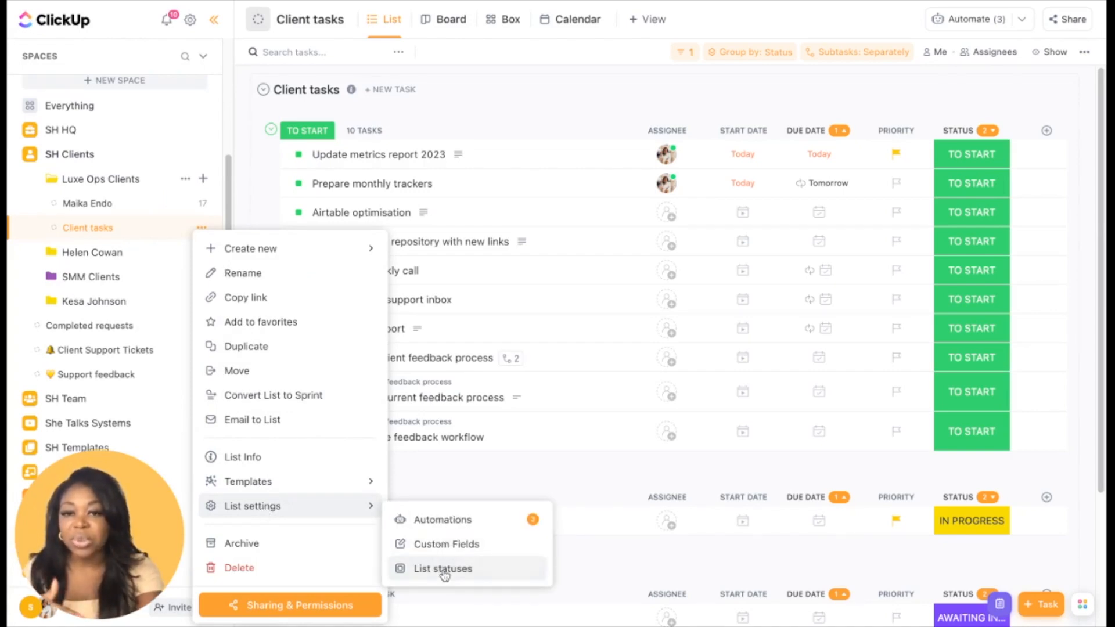
click(444, 572)
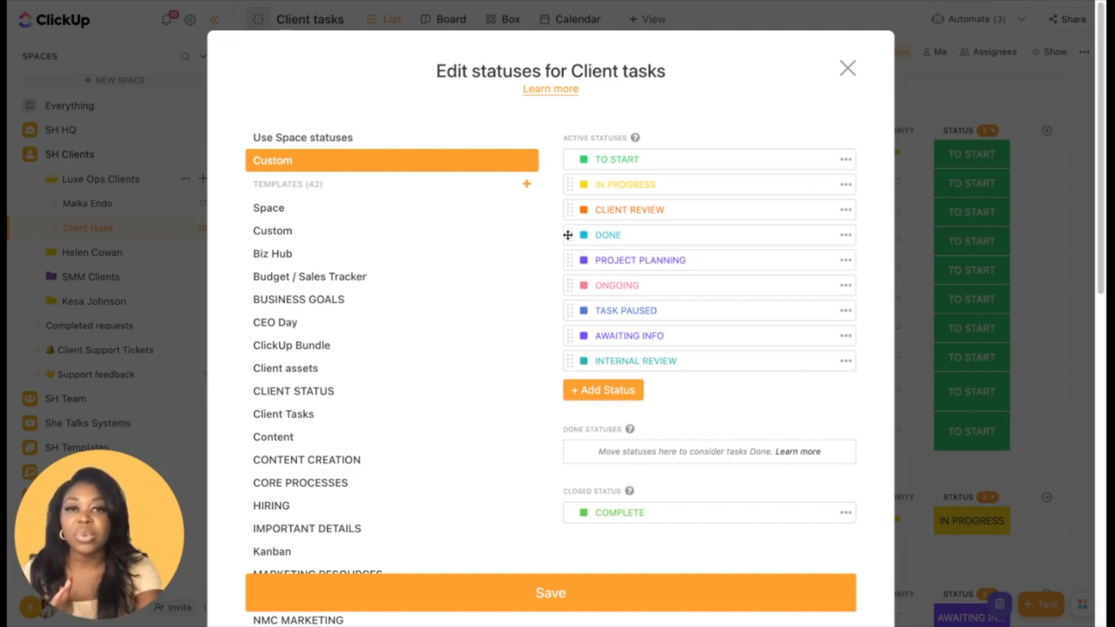
drag(568, 235, 575, 433)
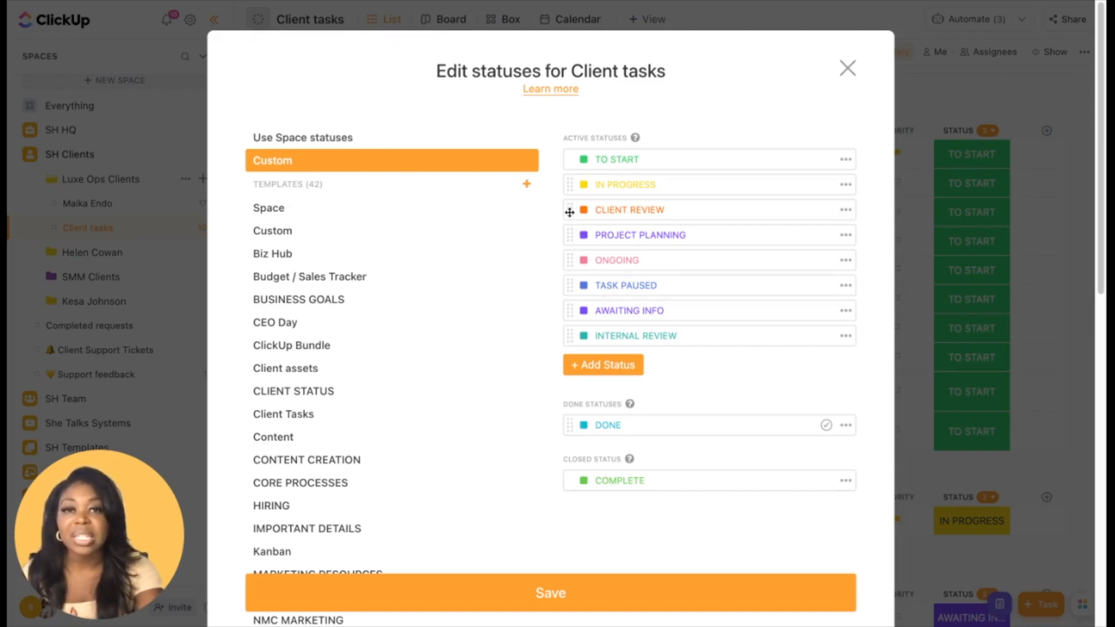
drag(570, 212, 569, 310)
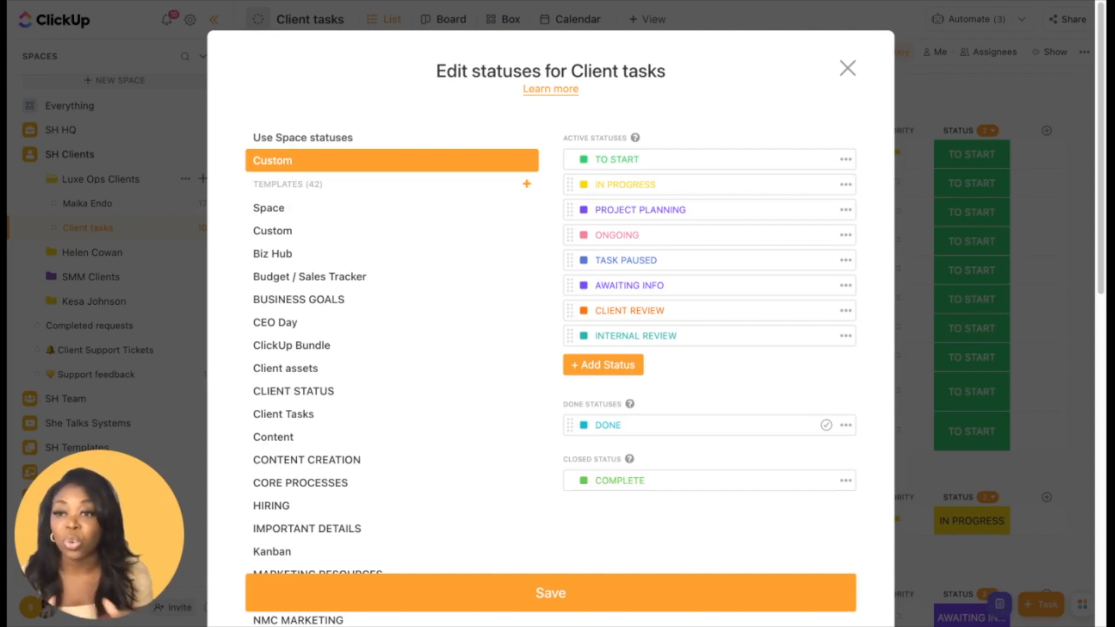
click(550, 593)
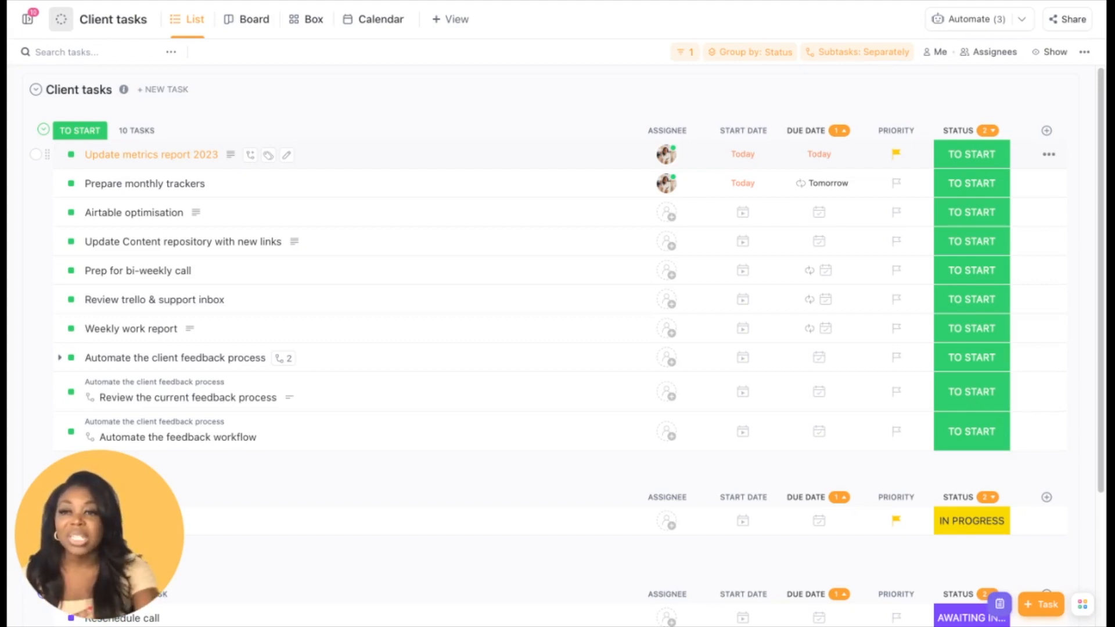
- Examine the Client tasks automation triggered when the start date arrives, including the statuses available for its Change status action
click(964, 27)
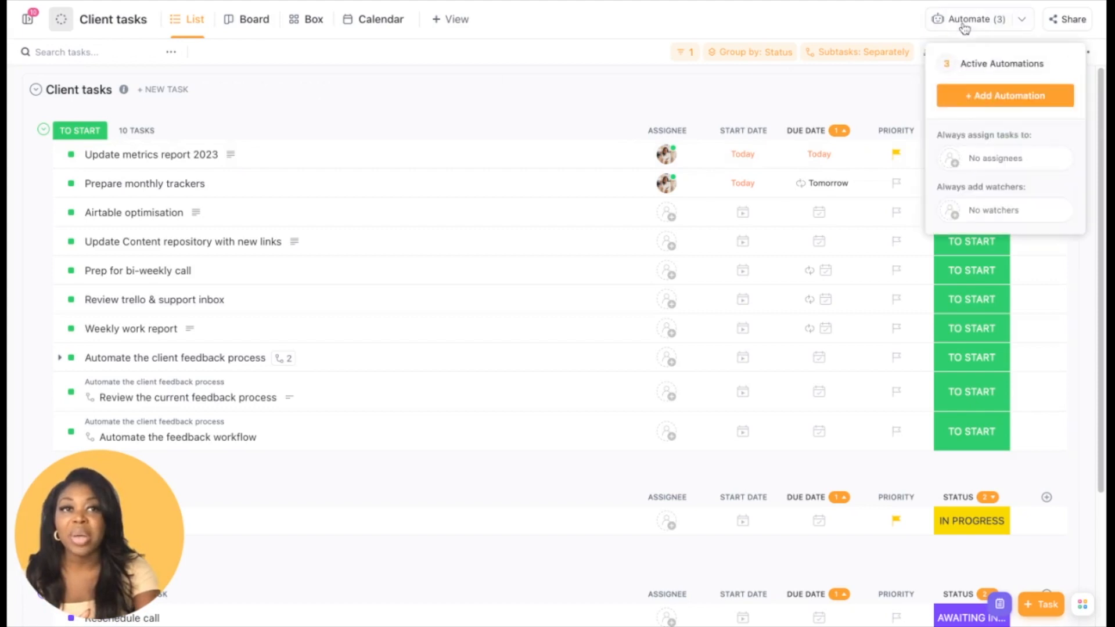
click(980, 68)
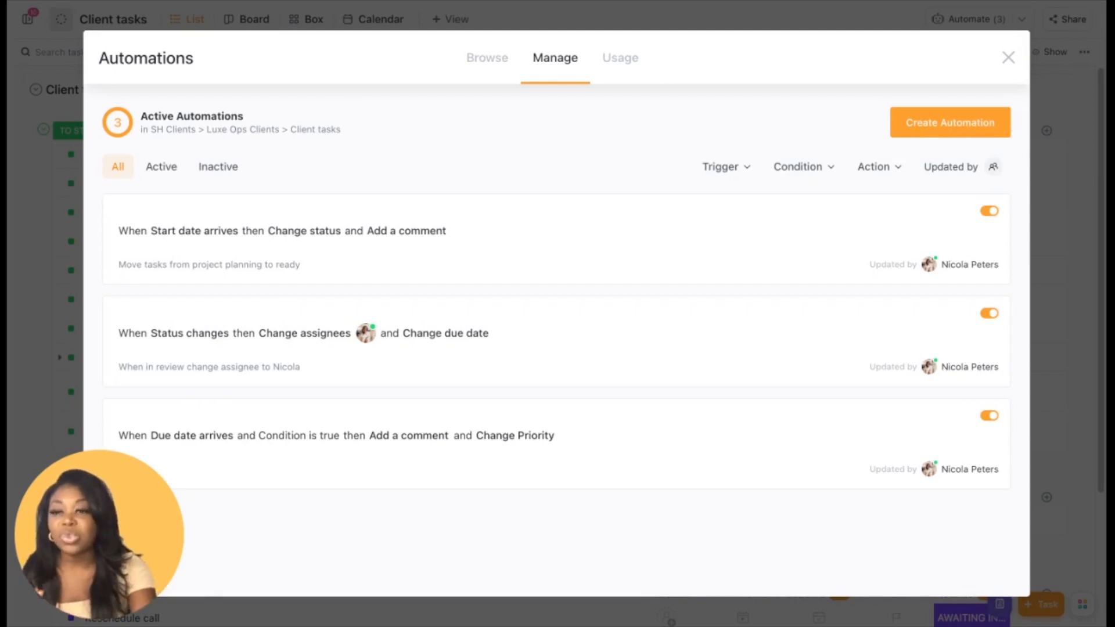
mouse_move(883, 231)
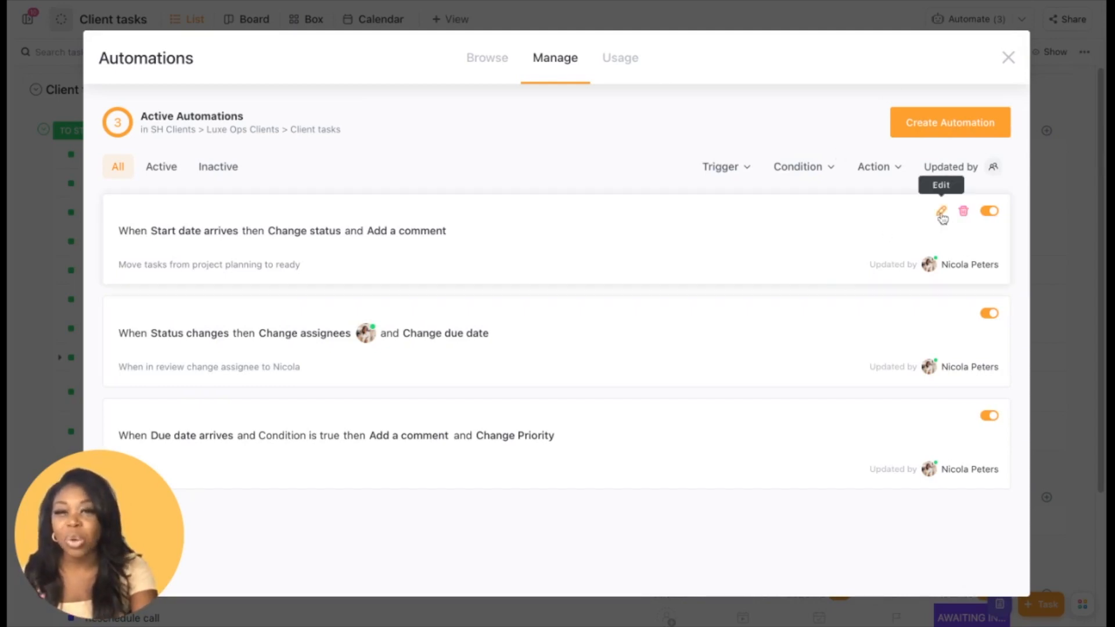
click(941, 213)
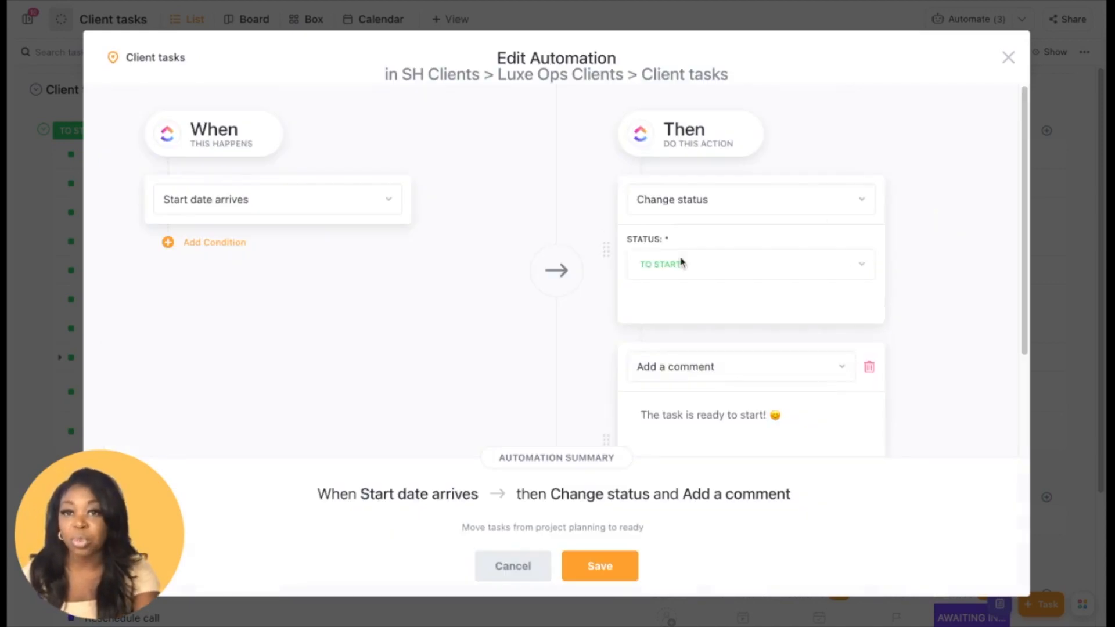
scroll(681, 259, down, 1)
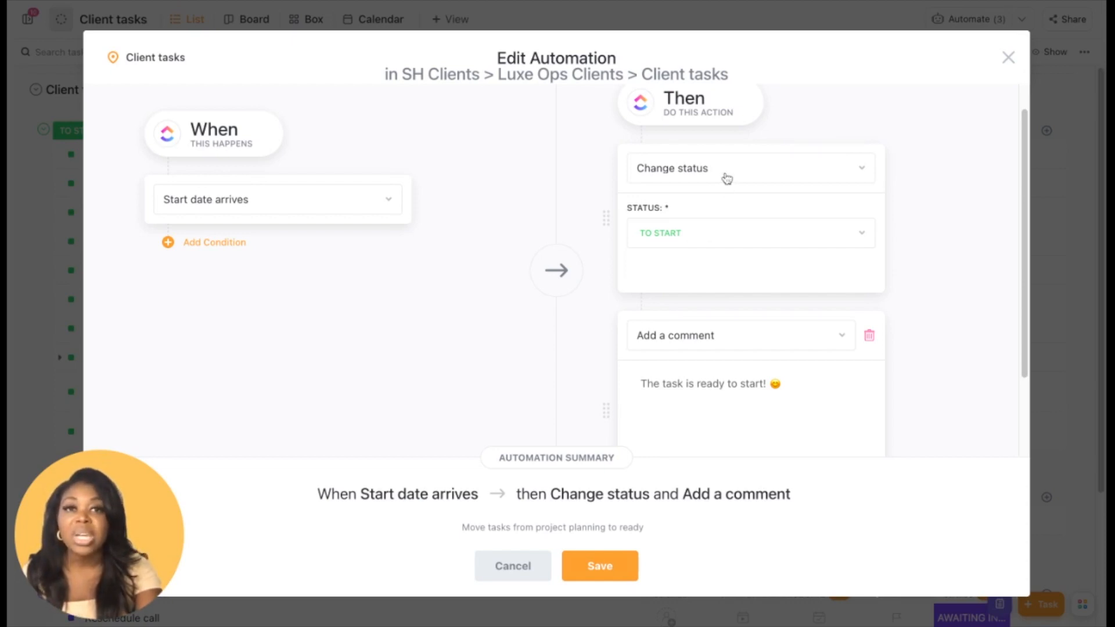
click(733, 235)
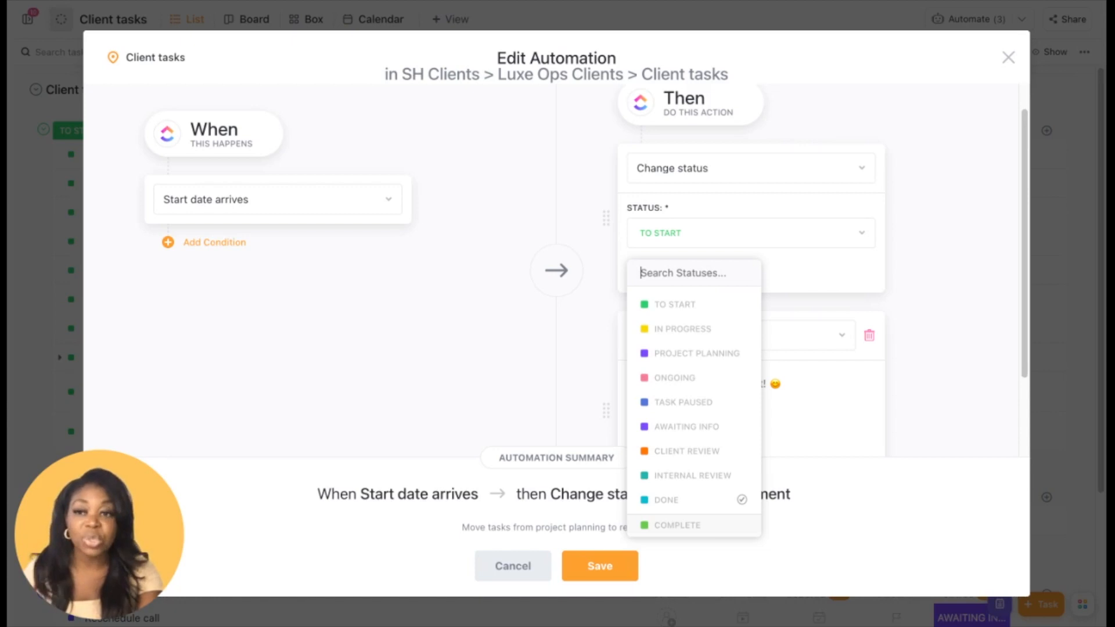
key(Escape)
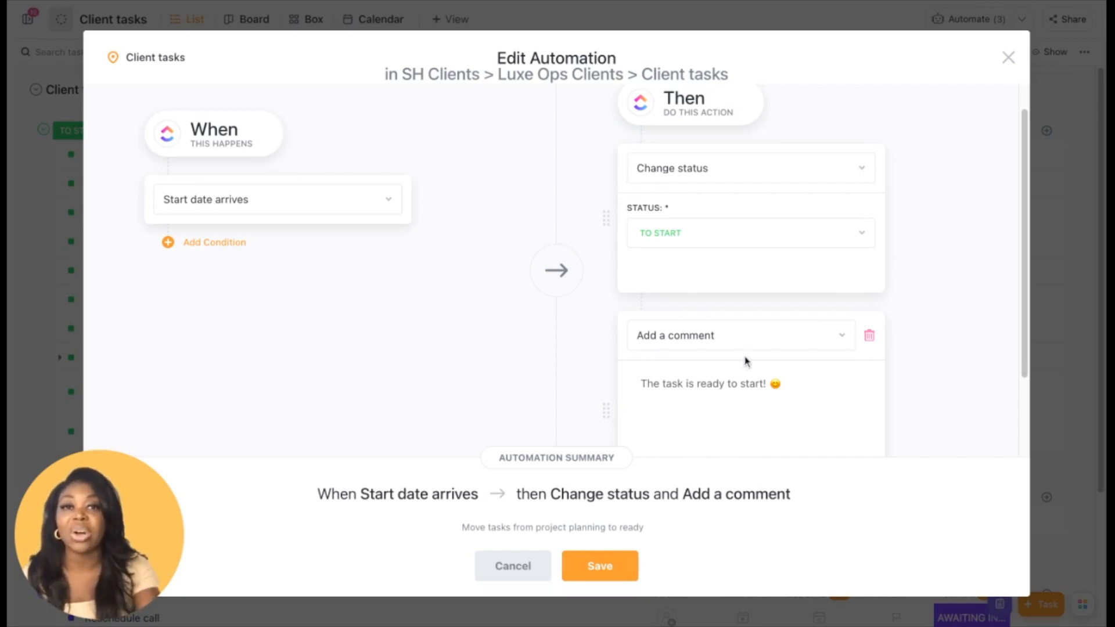
click(1009, 58)
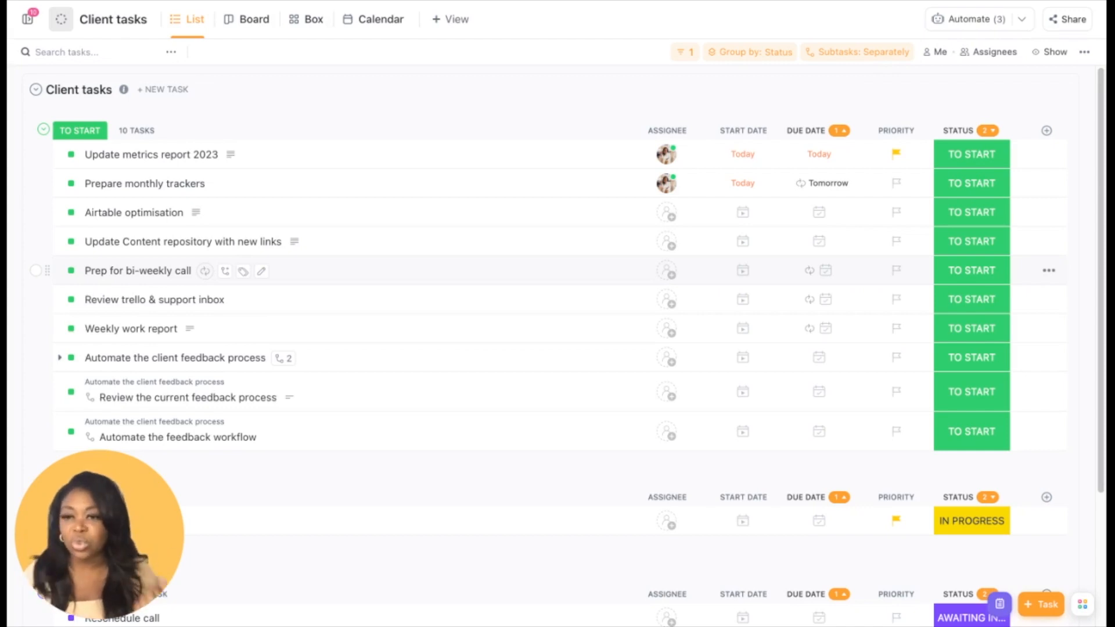
- Examine the automation triggered by status changes, checking which target statuses reassign the task and change its due date
click(986, 20)
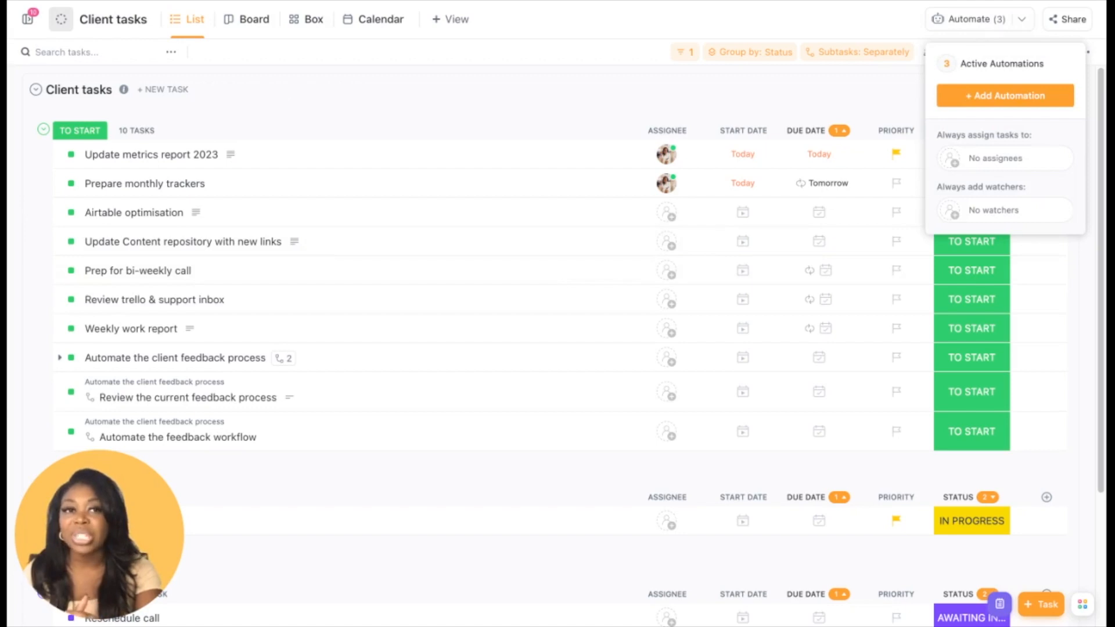
click(979, 66)
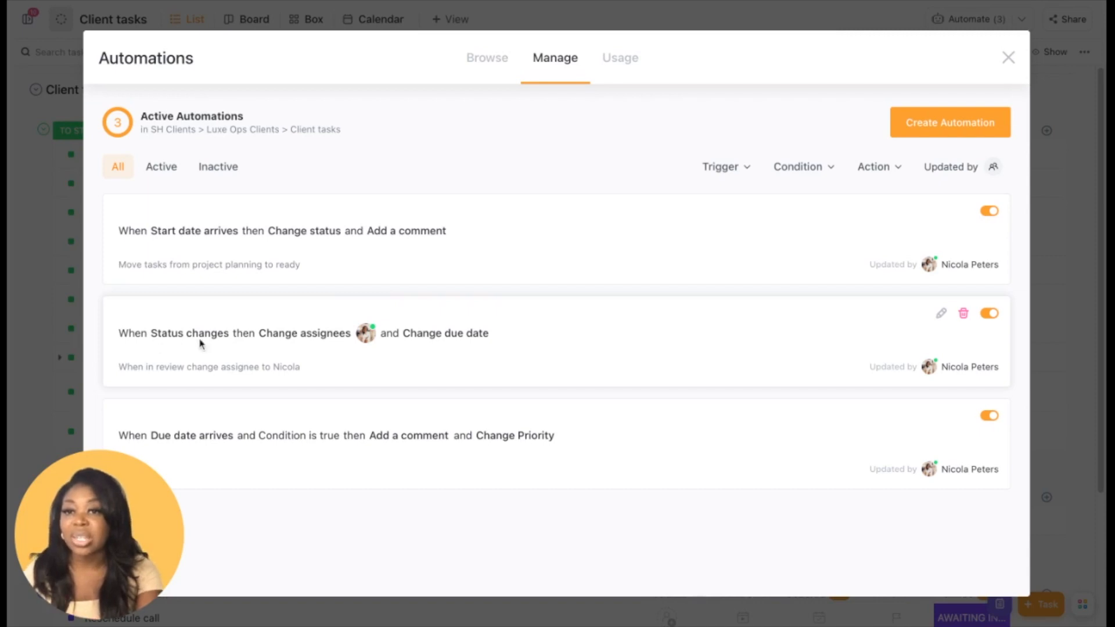
click(942, 315)
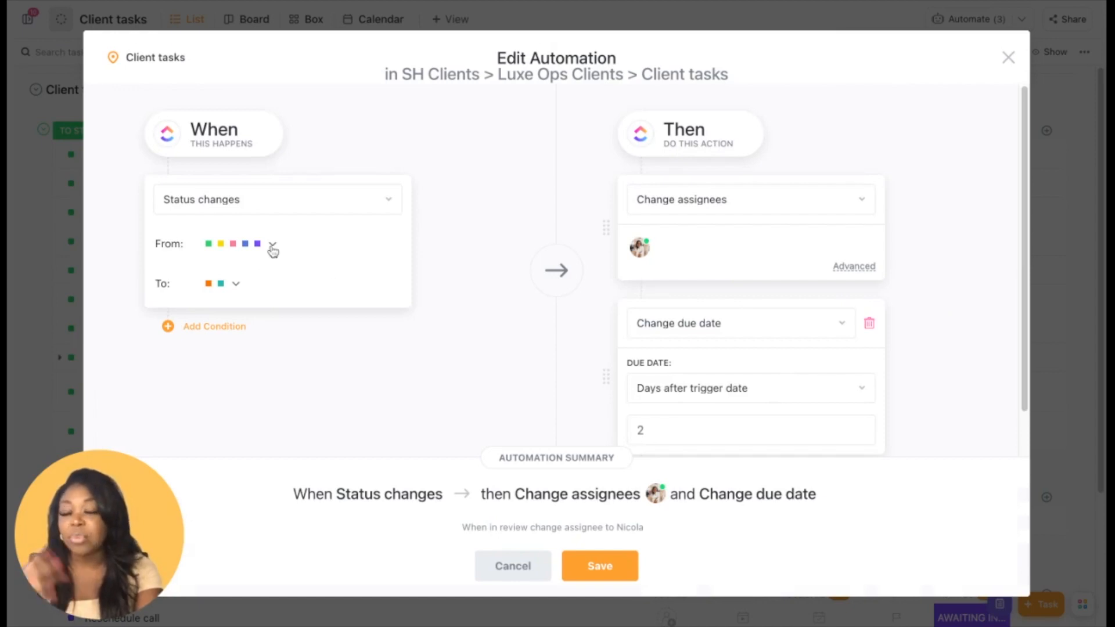
click(236, 284)
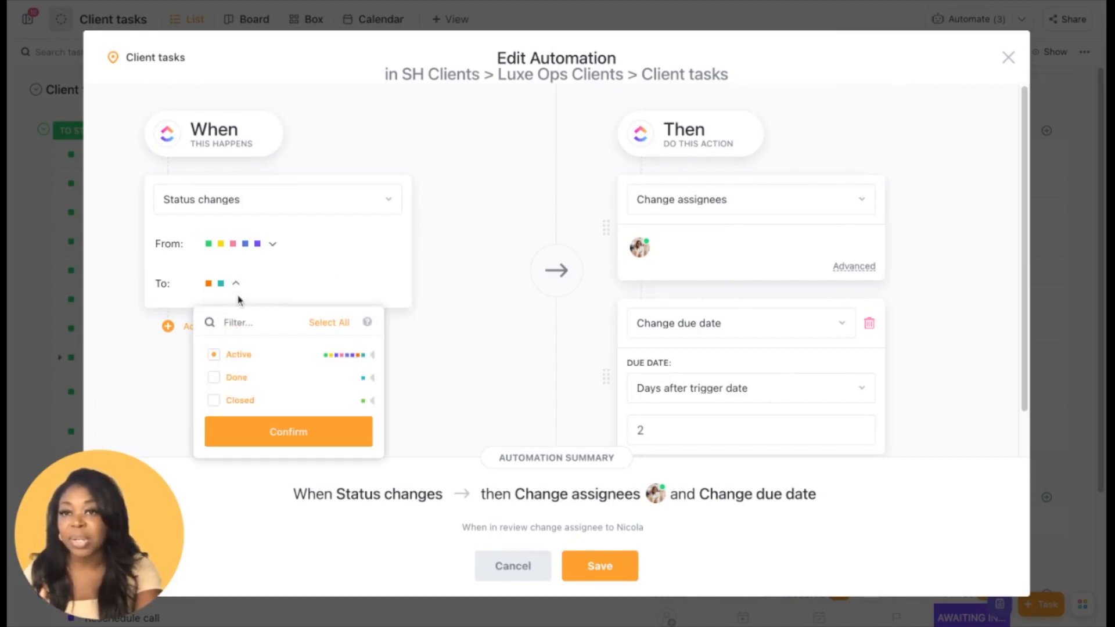
click(373, 358)
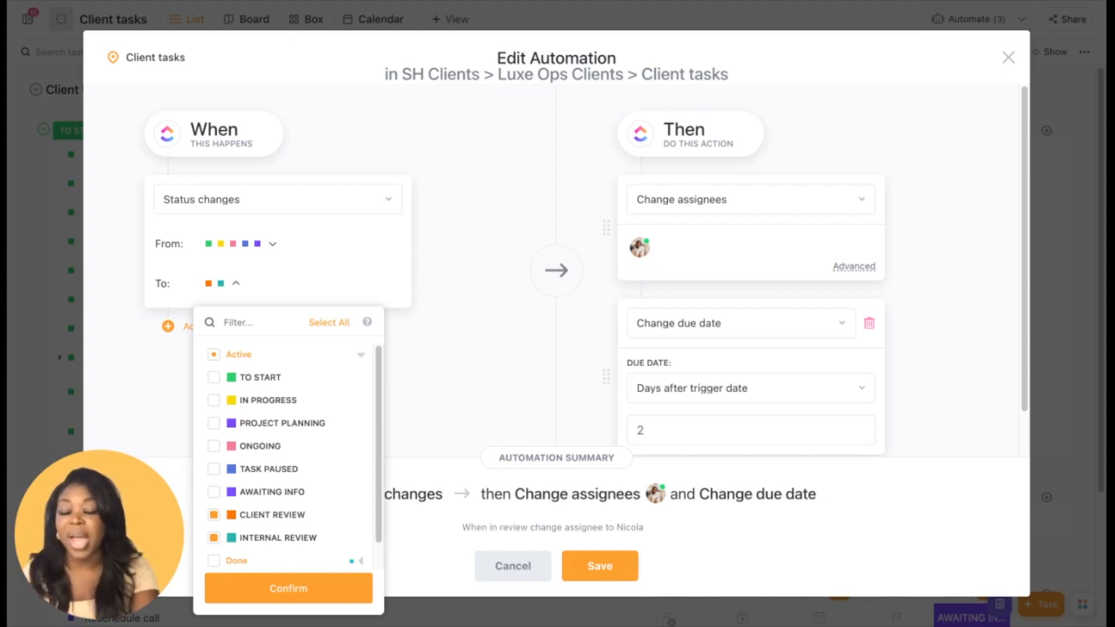
click(1010, 60)
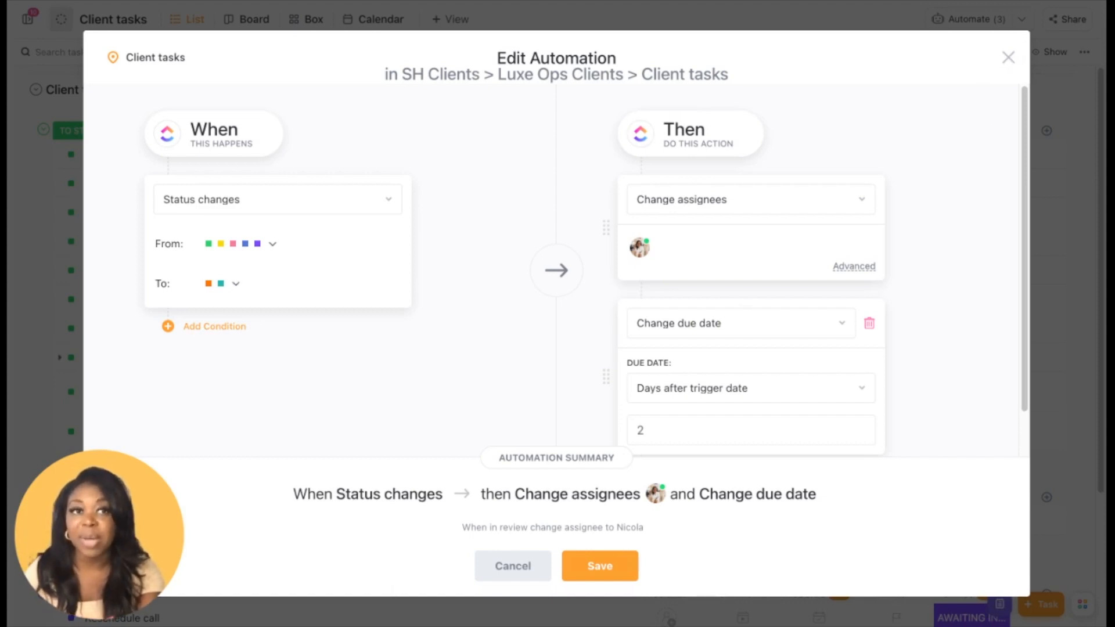
click(1009, 58)
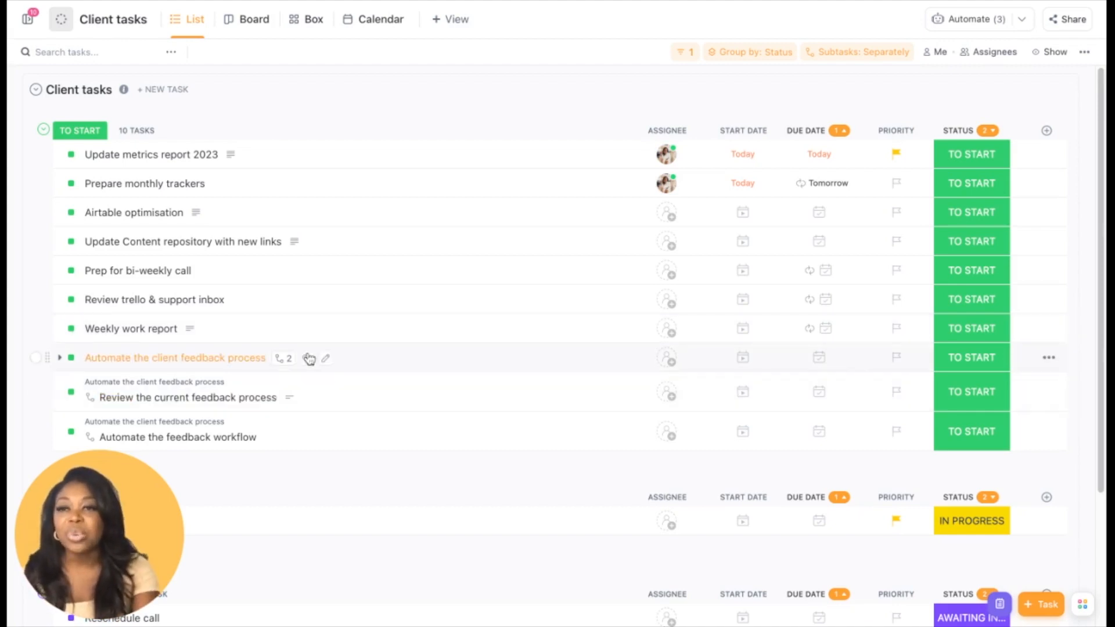
- Open the task "Automate the client feedback process" and read the description of its "Review the current feedback process" subtask
click(60, 358)
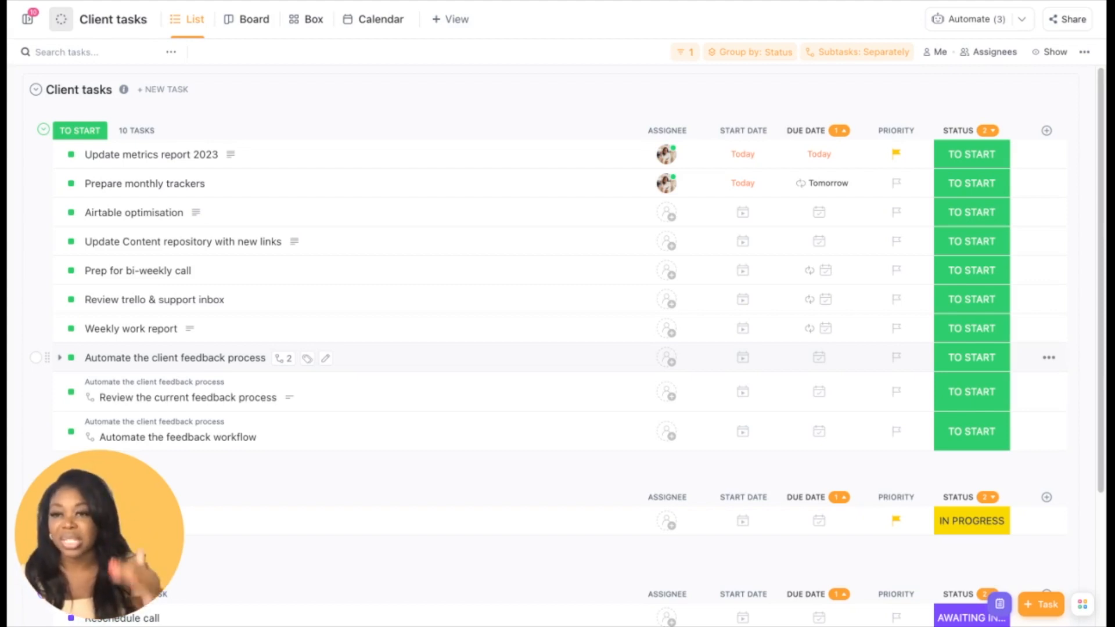
click(134, 359)
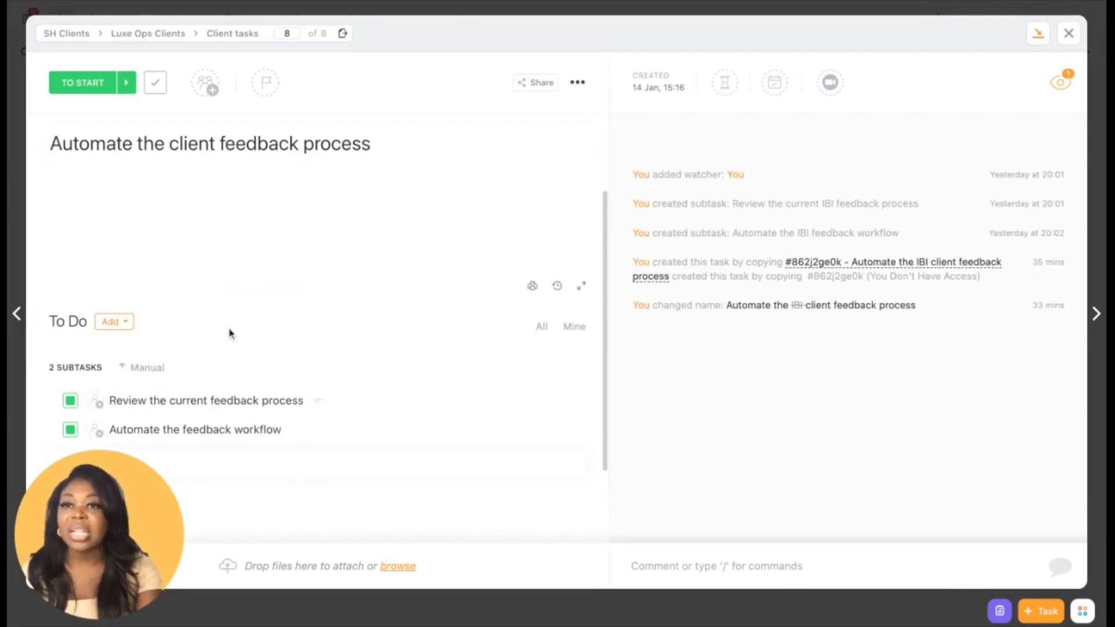
scroll(229, 340, down, 1)
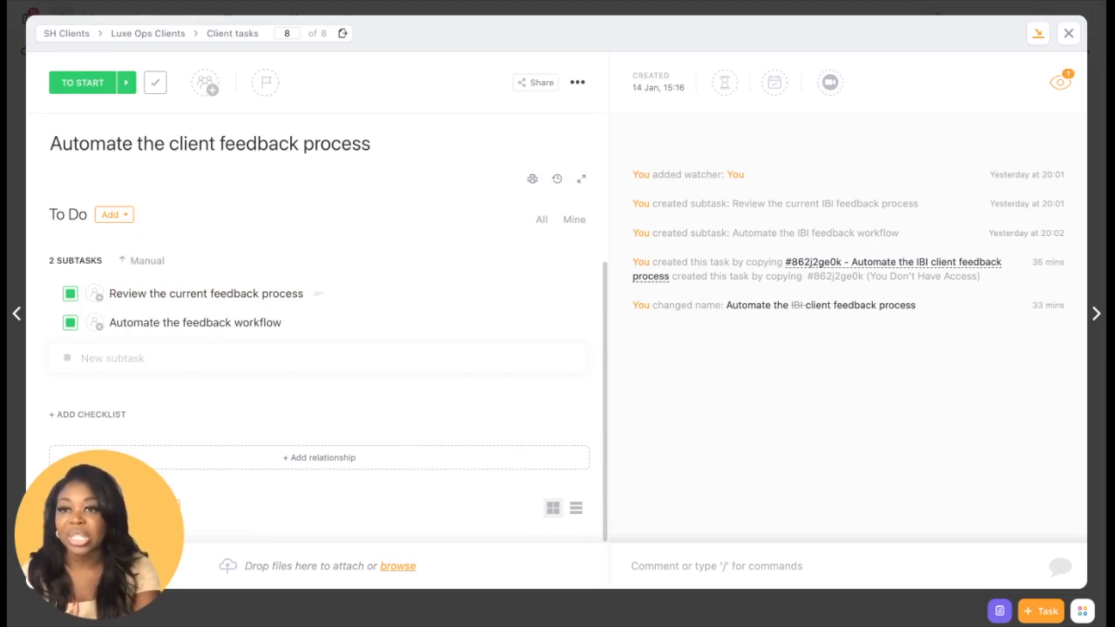
click(158, 297)
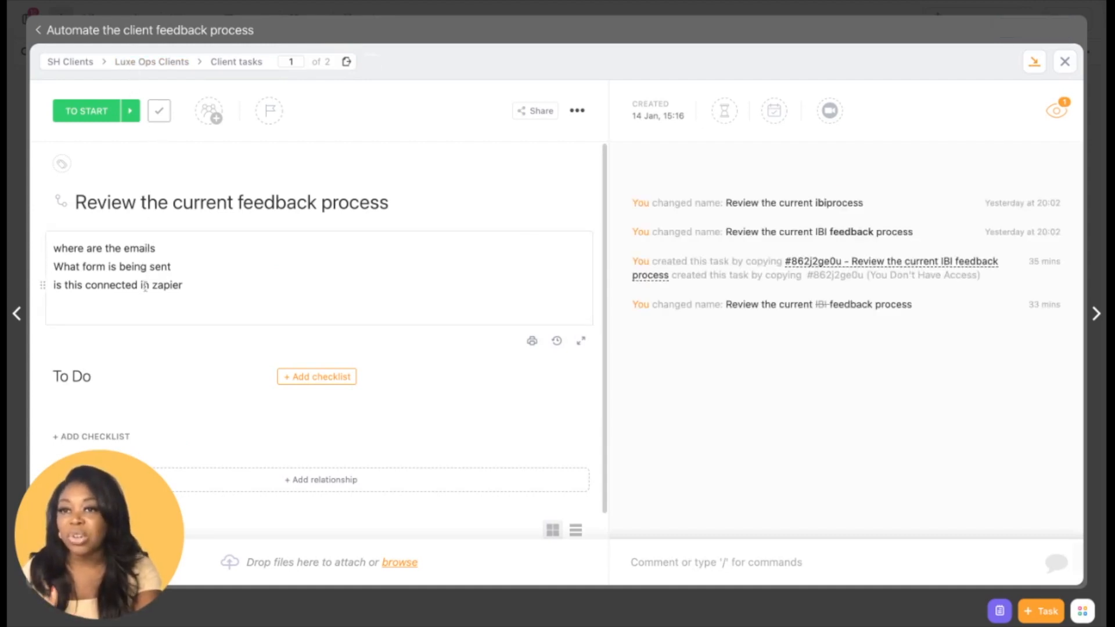
click(114, 35)
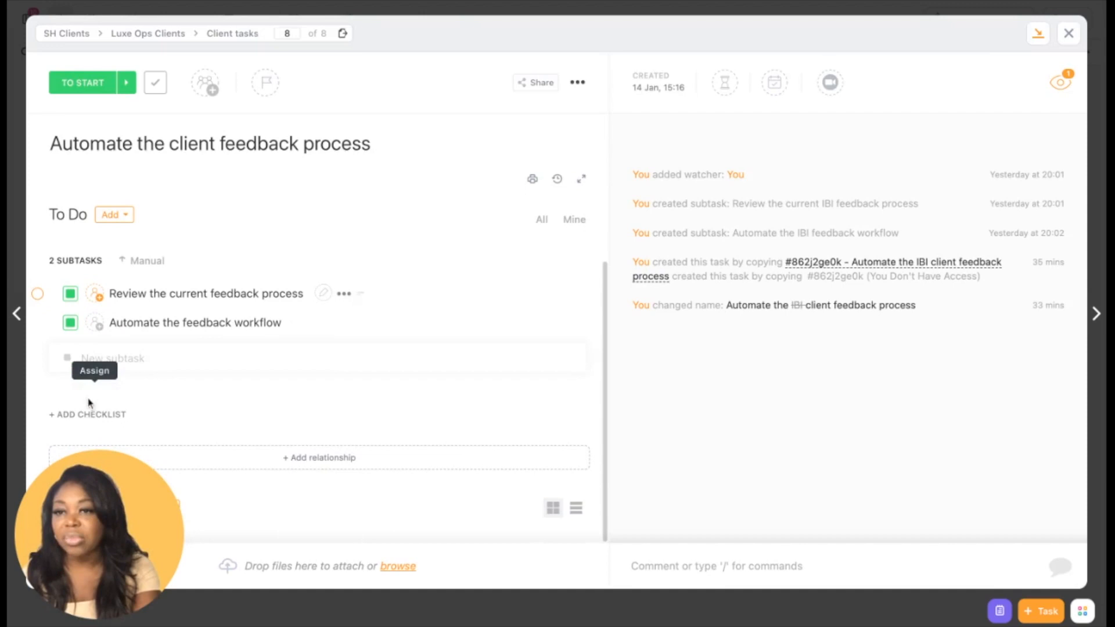
- Add a checklist to the parent task with the items "Review feedback form" and "REVIEW FEEDBACK EMAILS"
click(79, 422)
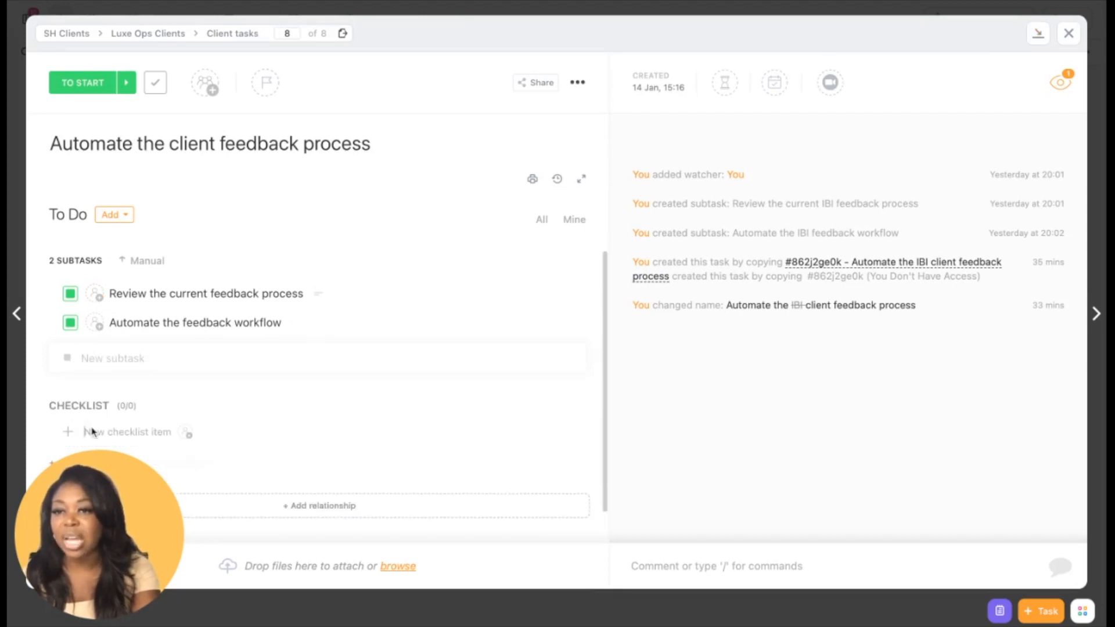
text(Review feedback form)
key(Return)
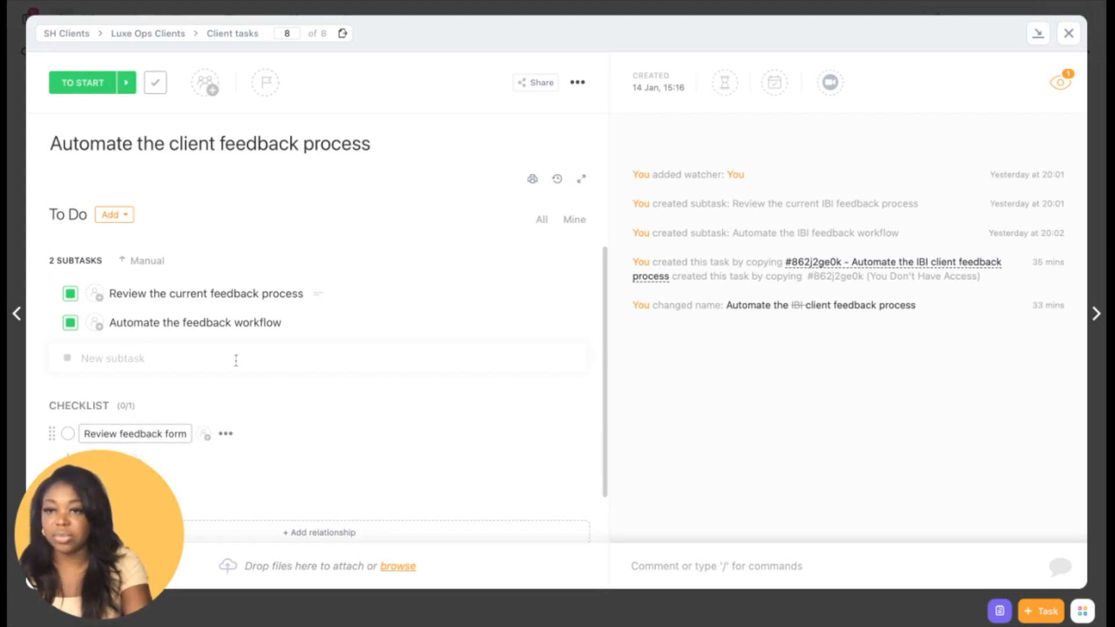
text(ACK EMAILS)
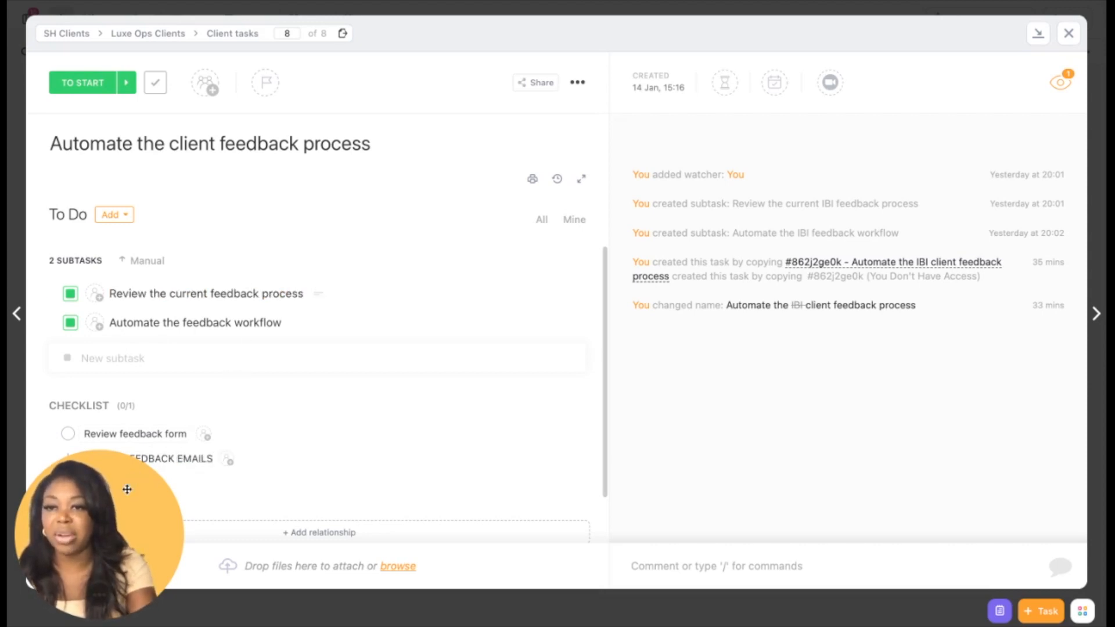
scroll(201, 410, down, 2)
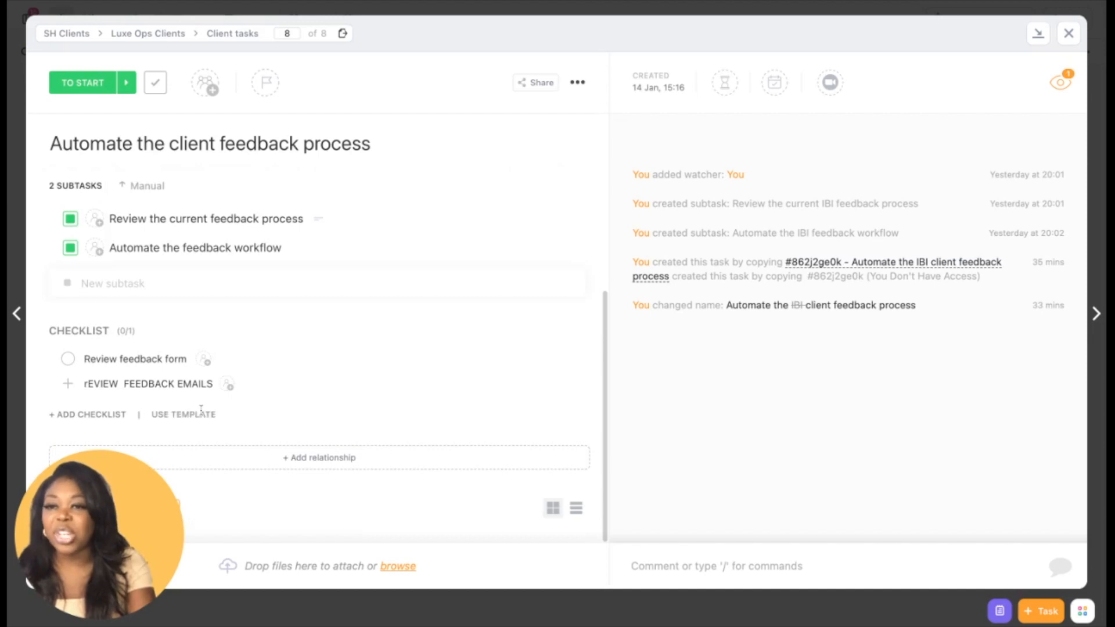
click(85, 384)
key(Delete)
text(R)
key(Return)
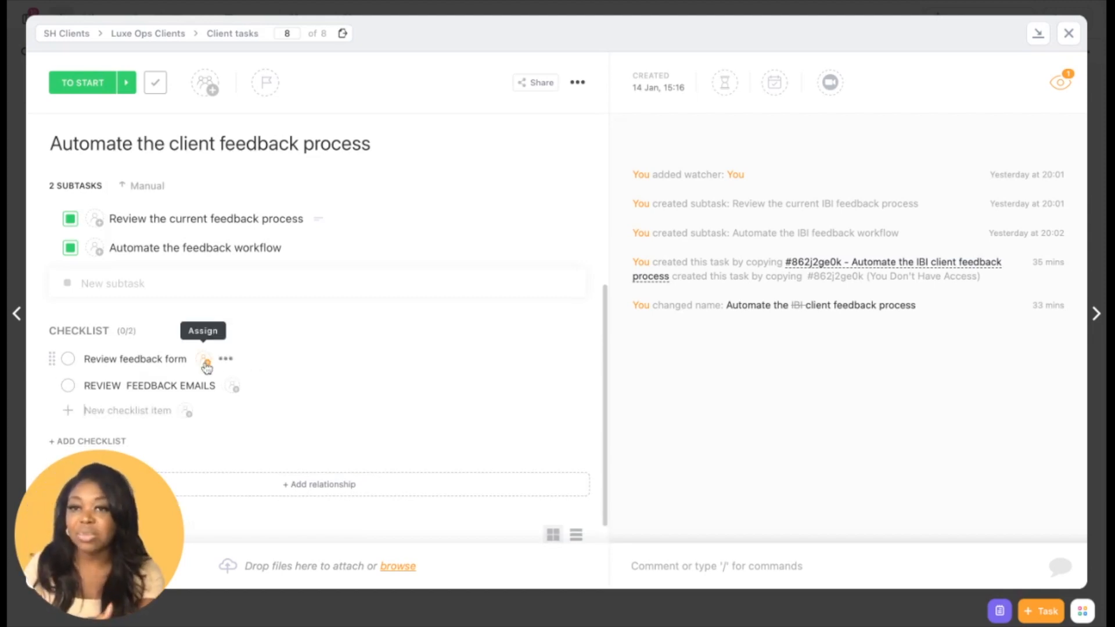
click(176, 360)
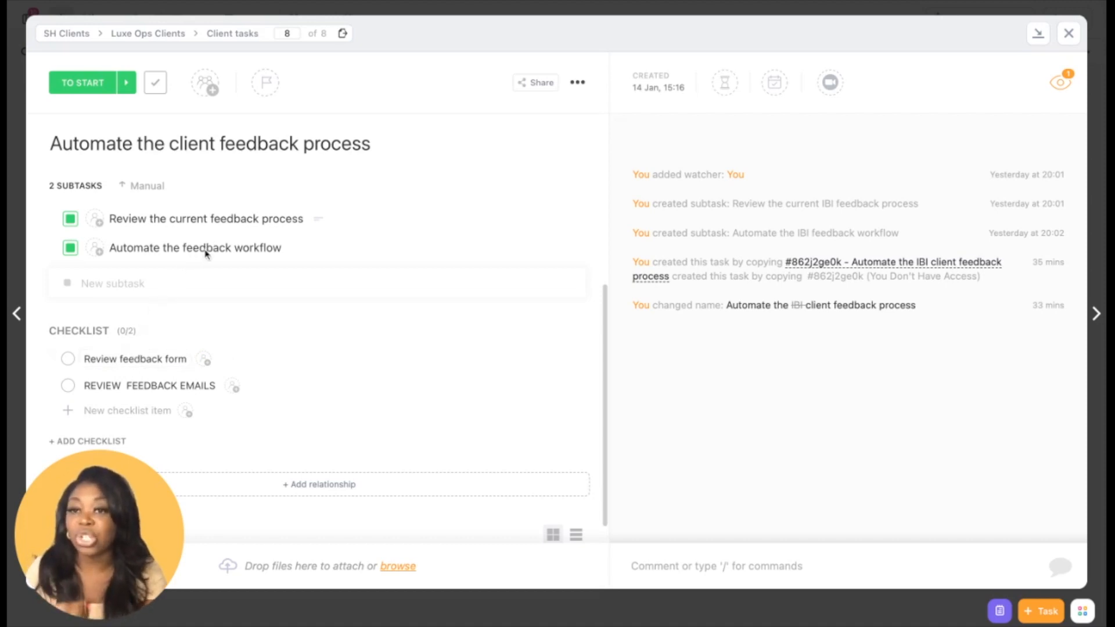
click(225, 363)
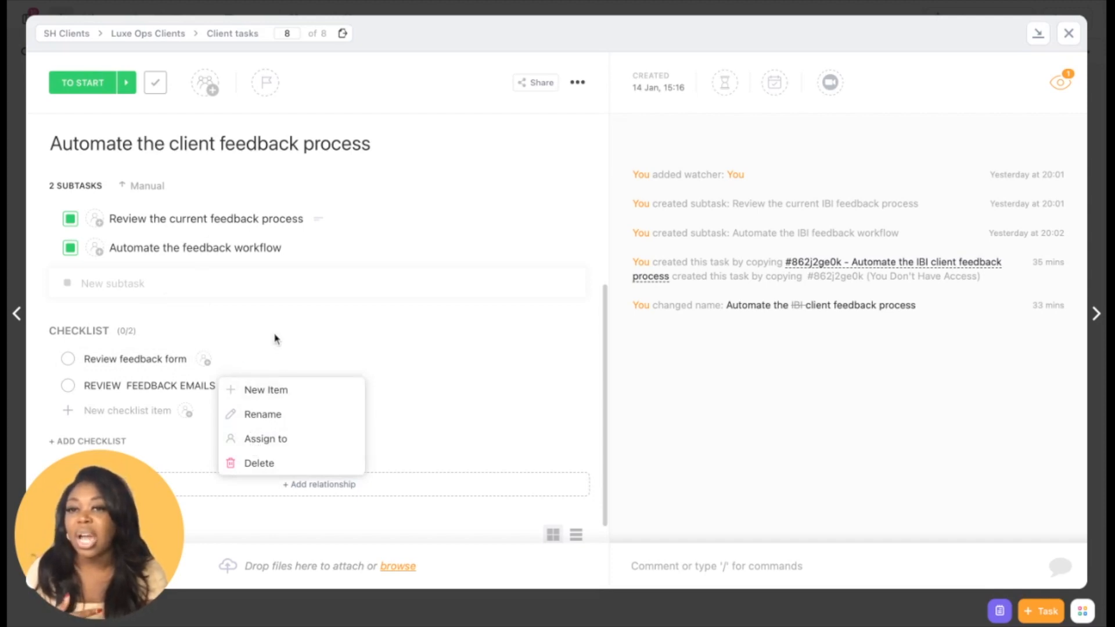
click(288, 260)
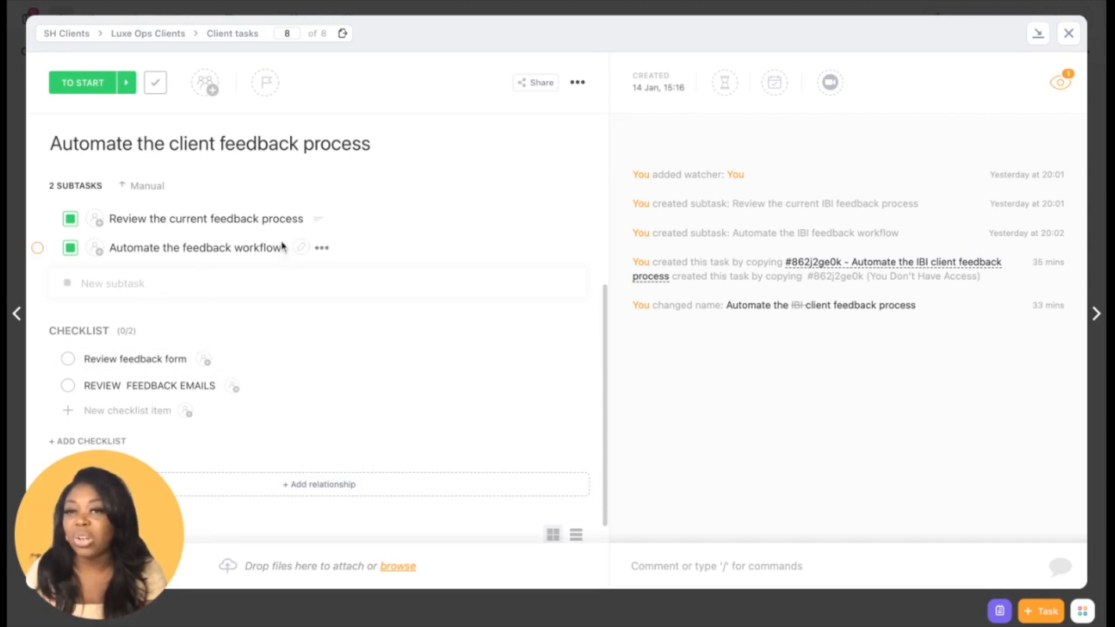
- Examine the actions available for the "Automate the feedback workflow" subtask and for its parent task, including Relationships
click(322, 250)
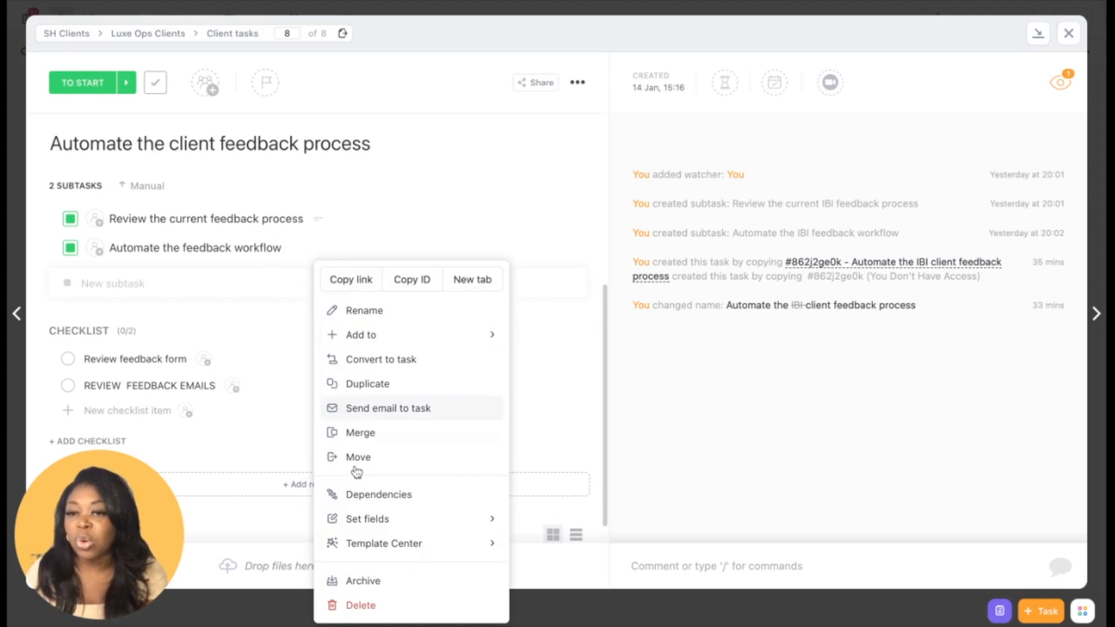
click(259, 337)
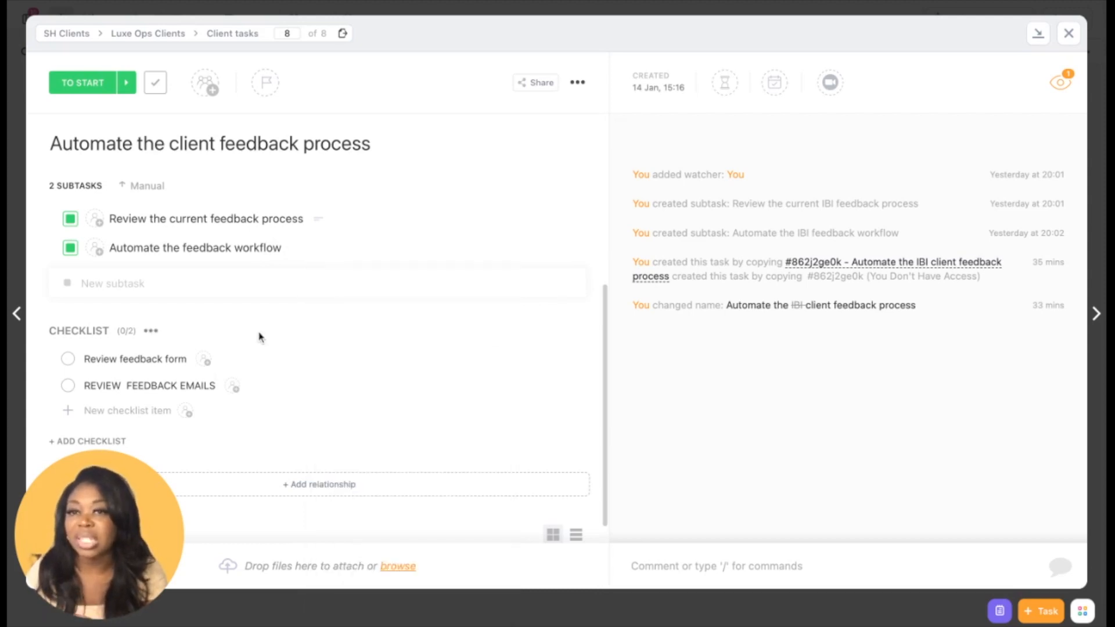
scroll(259, 337, up, 5)
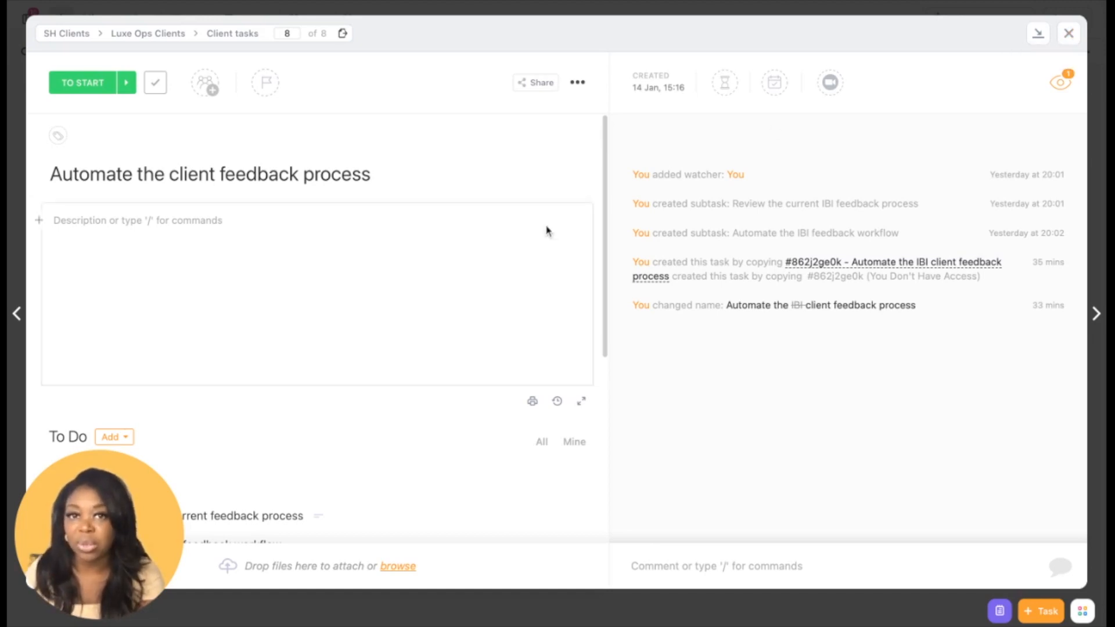
click(577, 83)
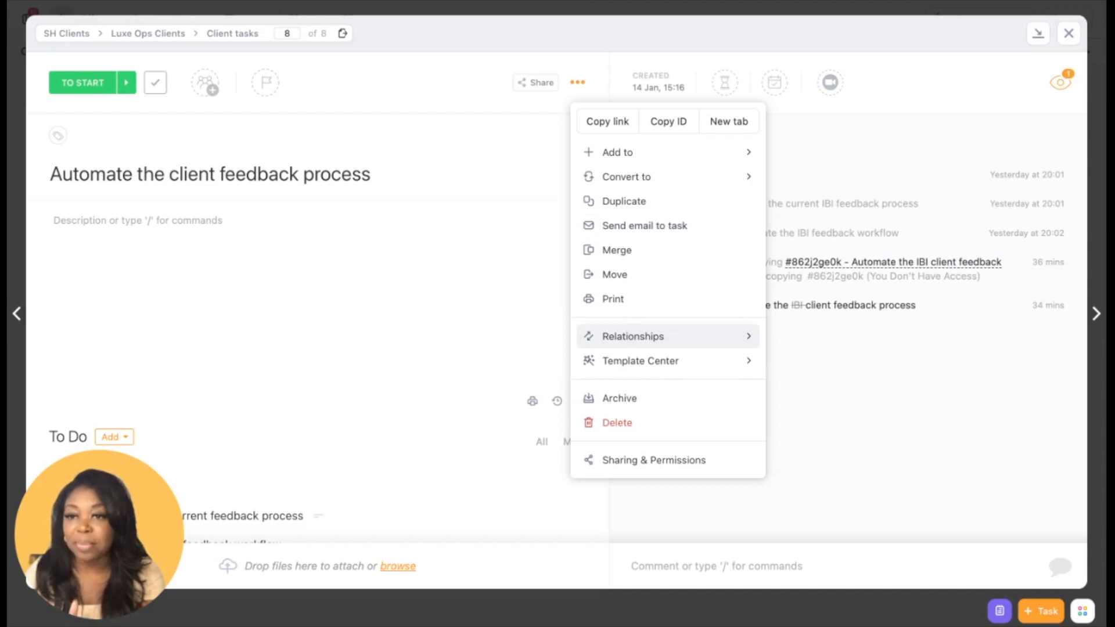
click(679, 337)
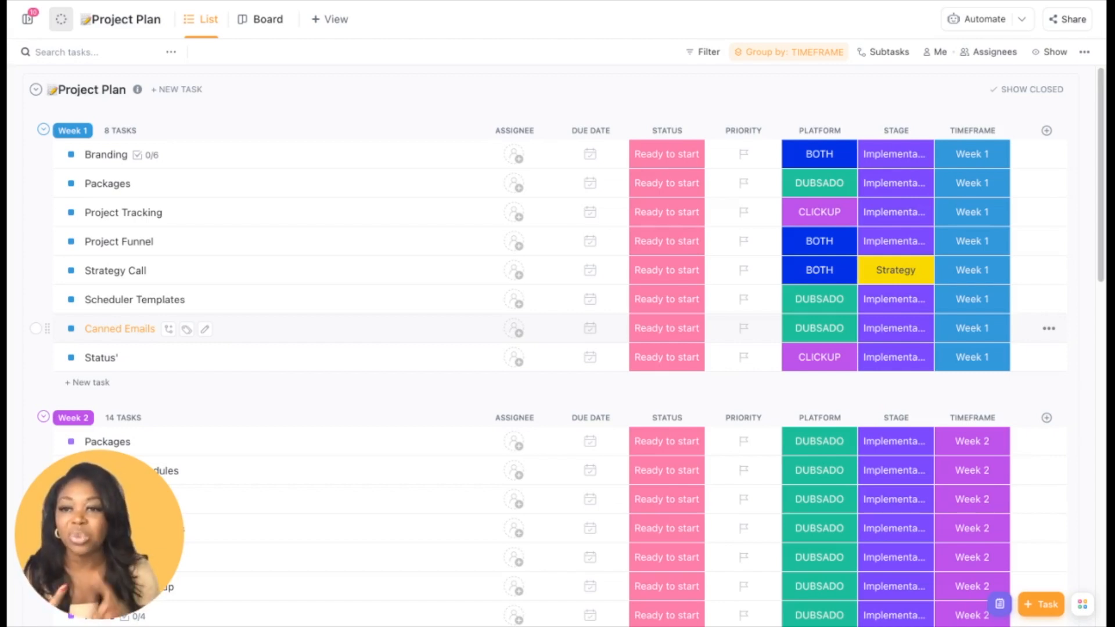
- Examine the Stage options of the Week 1 Packages task and the Platform options of the Branding task in the Project Plan
scroll(557, 322, down, 4)
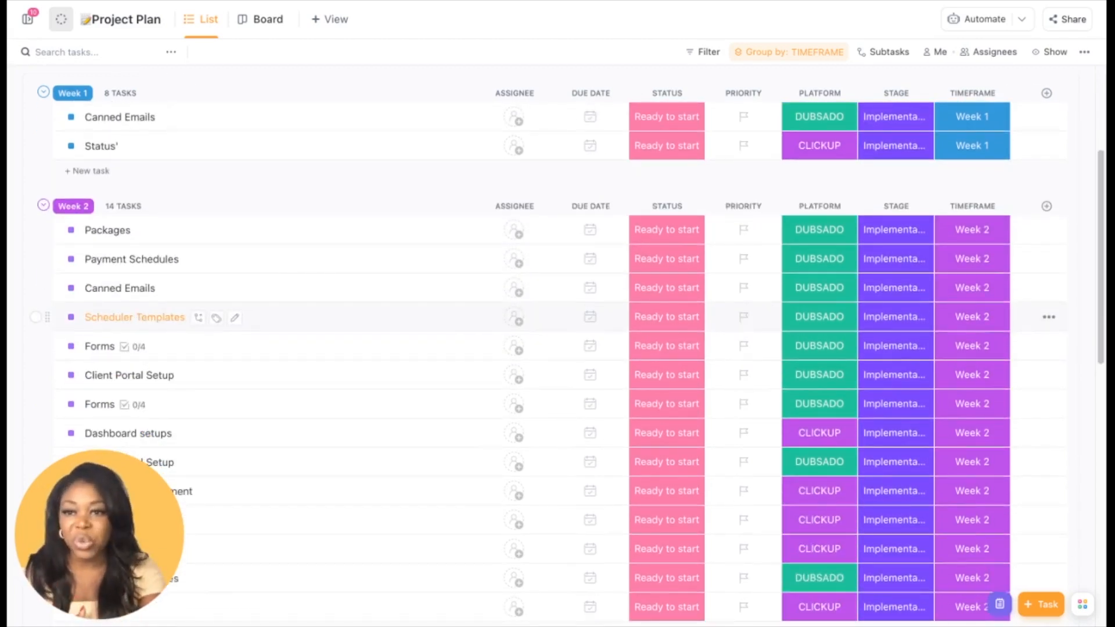
scroll(917, 317, down, 2)
scroll(918, 343, up, 6)
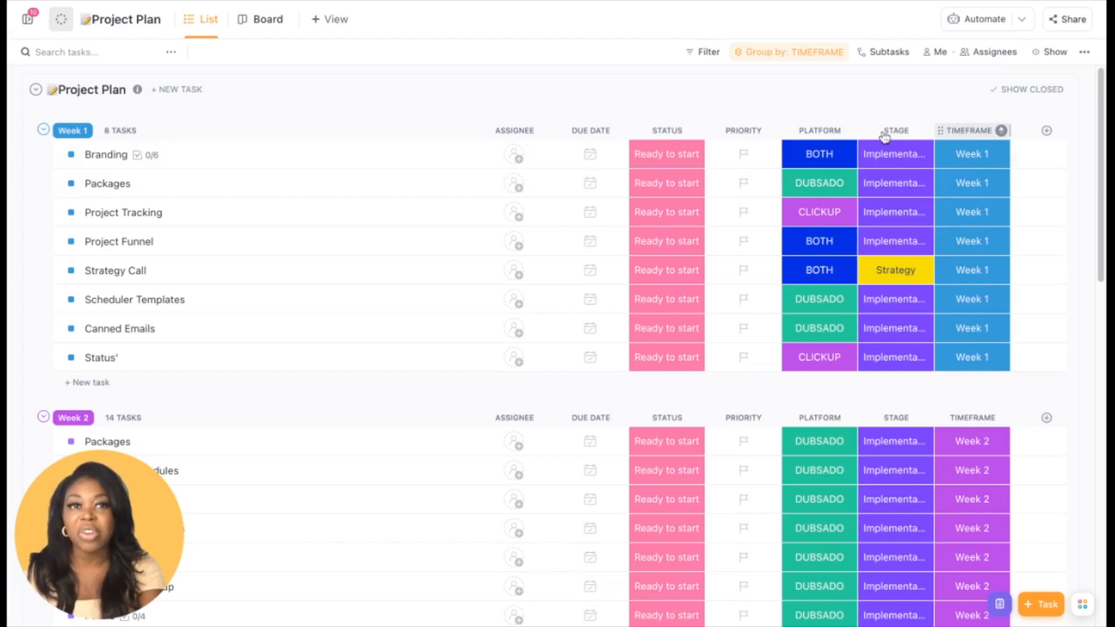
click(882, 183)
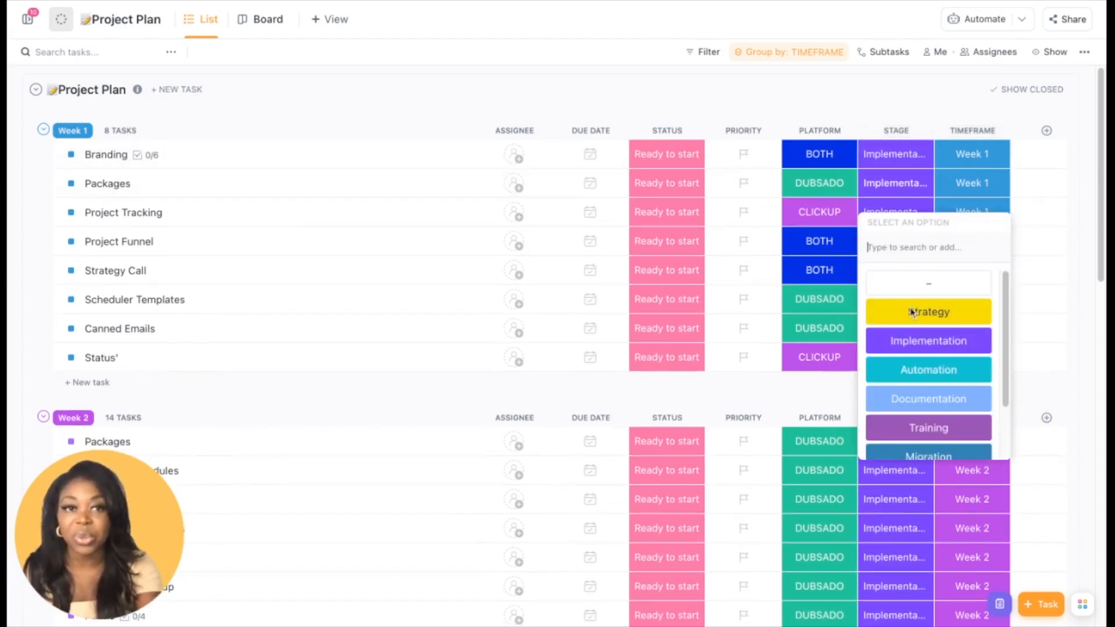
scroll(917, 340, down, 2)
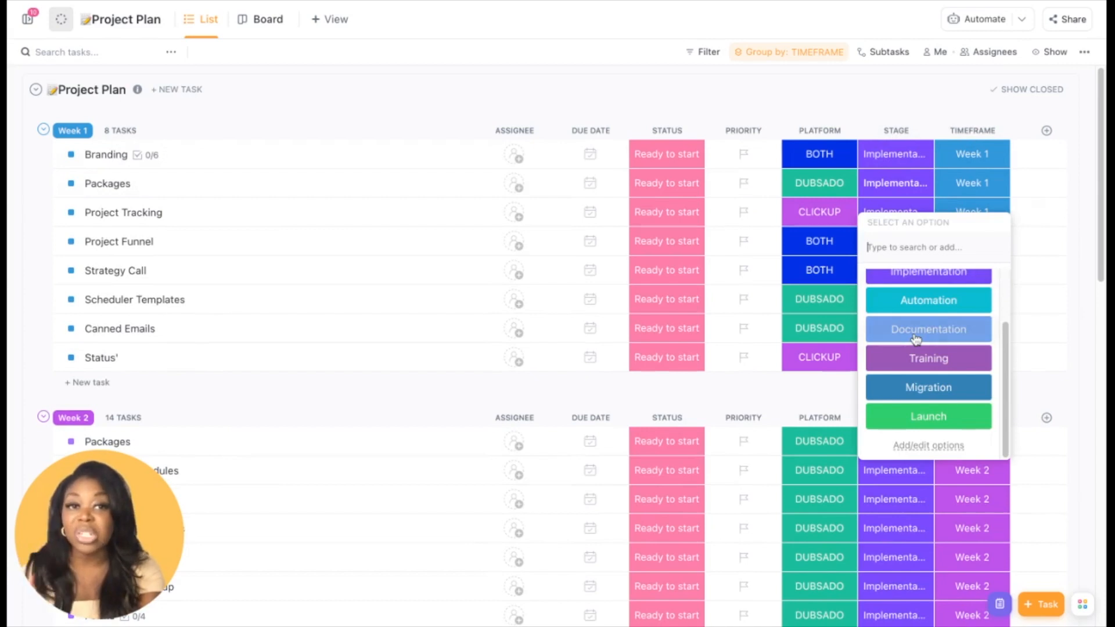
scroll(915, 339, up, 2)
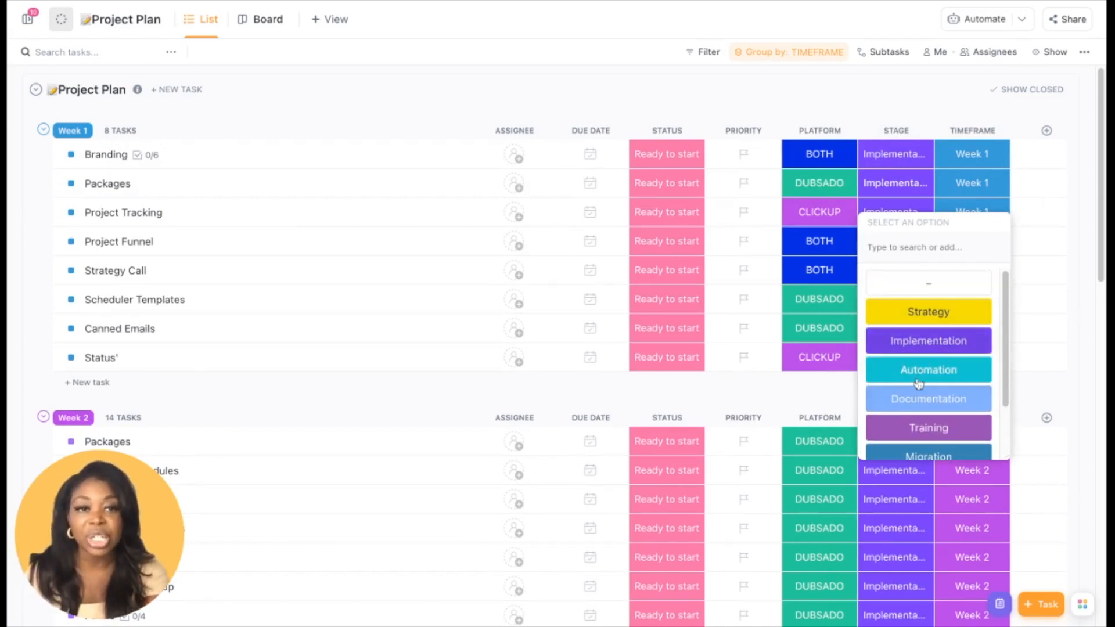
scroll(918, 383, down, 2)
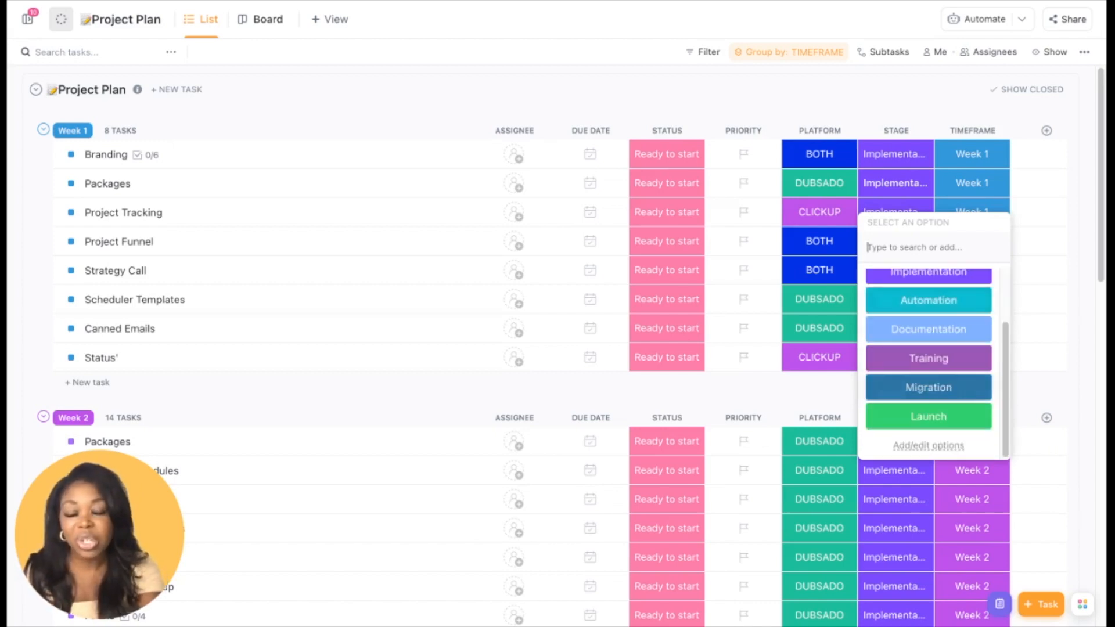
click(818, 152)
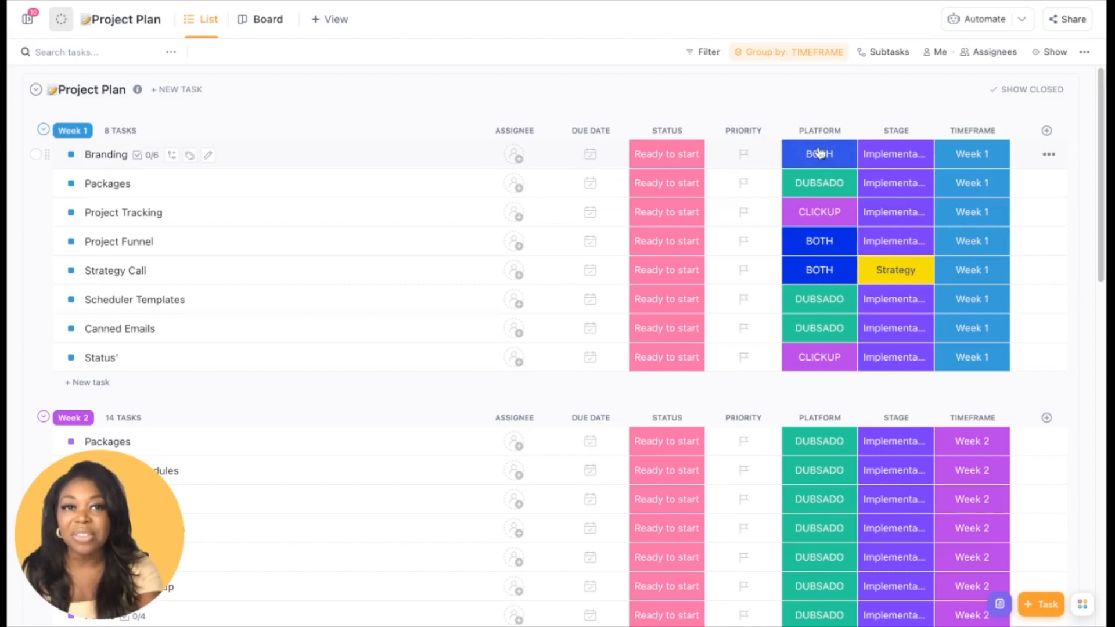
click(818, 154)
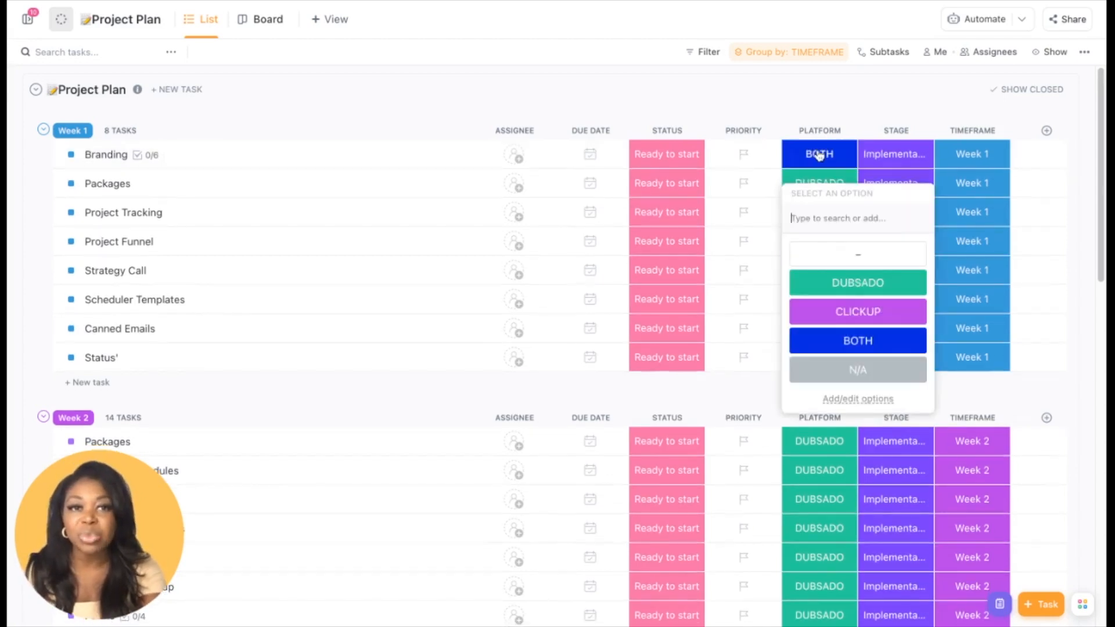
click(794, 108)
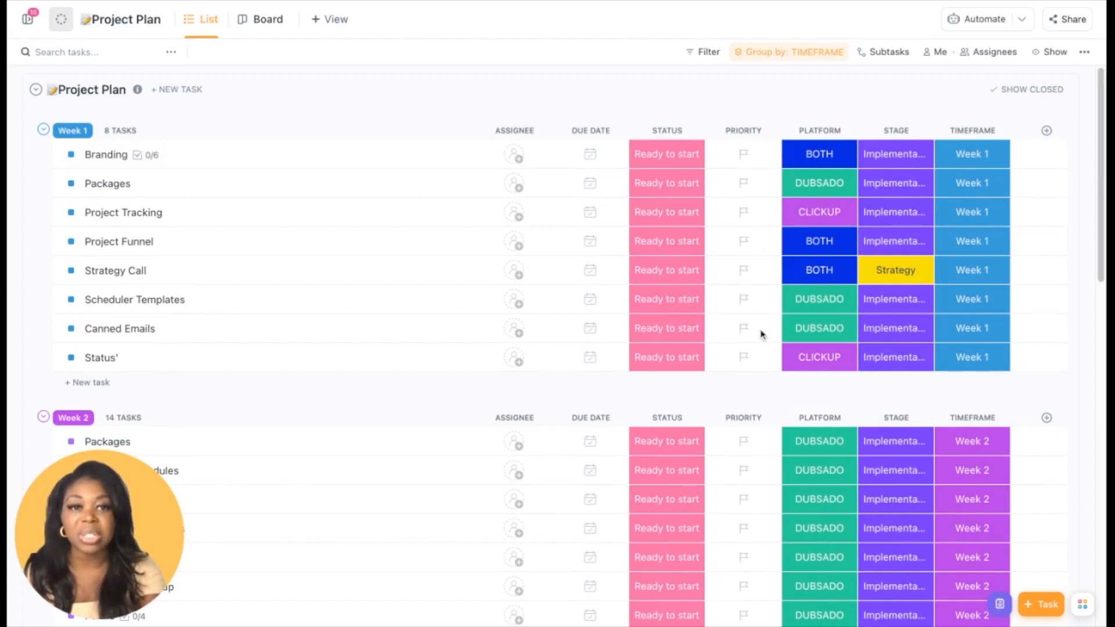
- Look through the Project Plan tasks grouped under Week 1, Week 2 and Week 3, including their platforms and stages
scroll(760, 334, down, 1)
scroll(761, 334, down, 3)
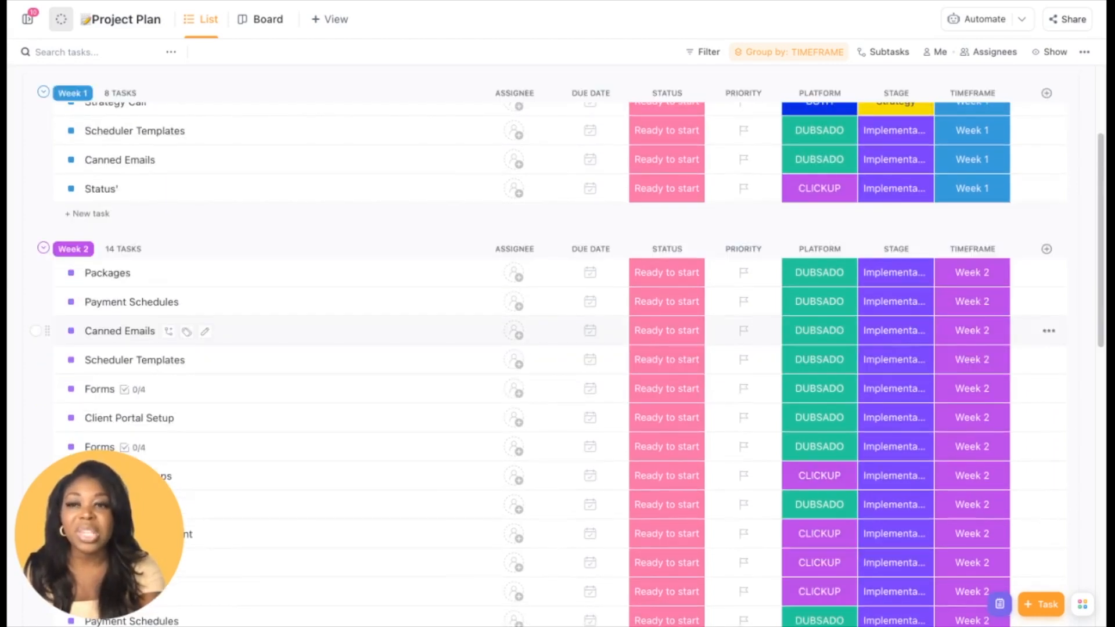
scroll(584, 263, down, 4)
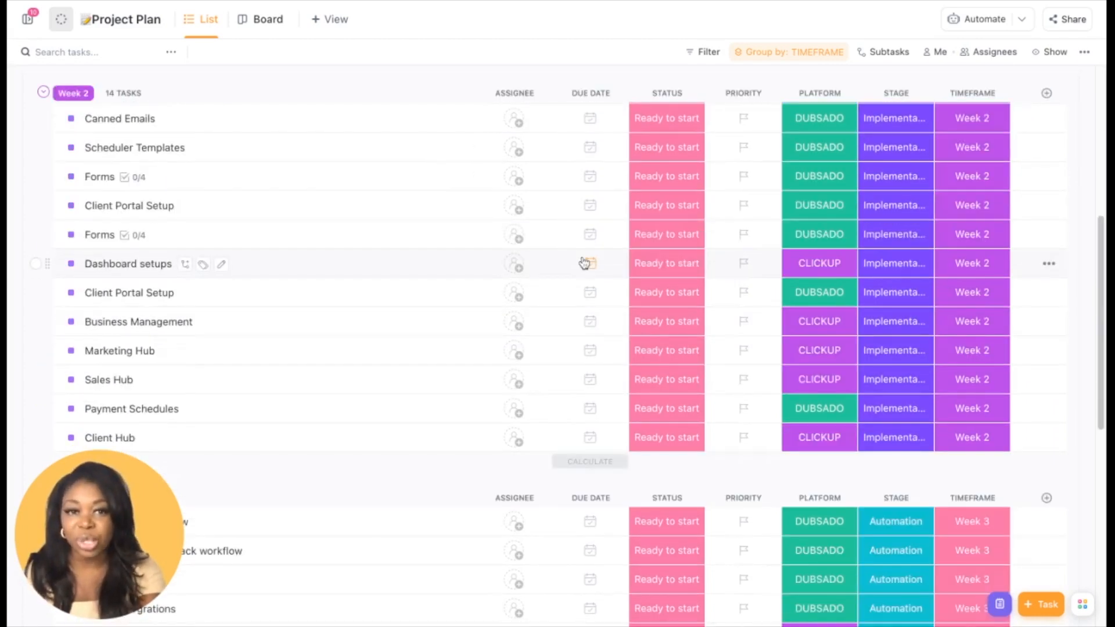
scroll(584, 262, up, 2)
scroll(590, 229, up, 6)
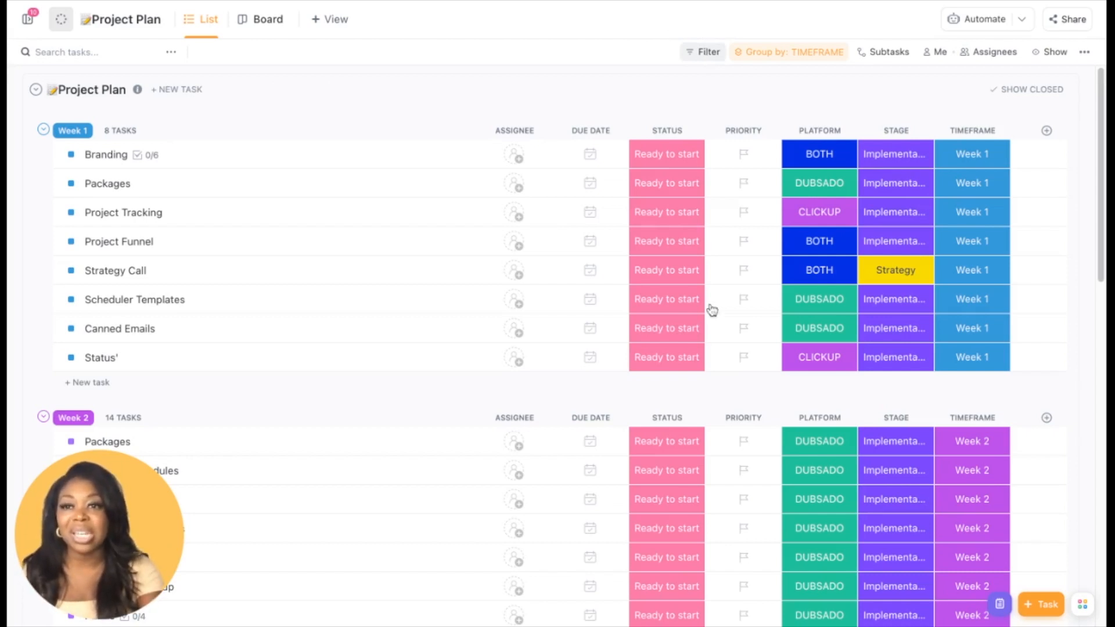
scroll(712, 310, down, 9)
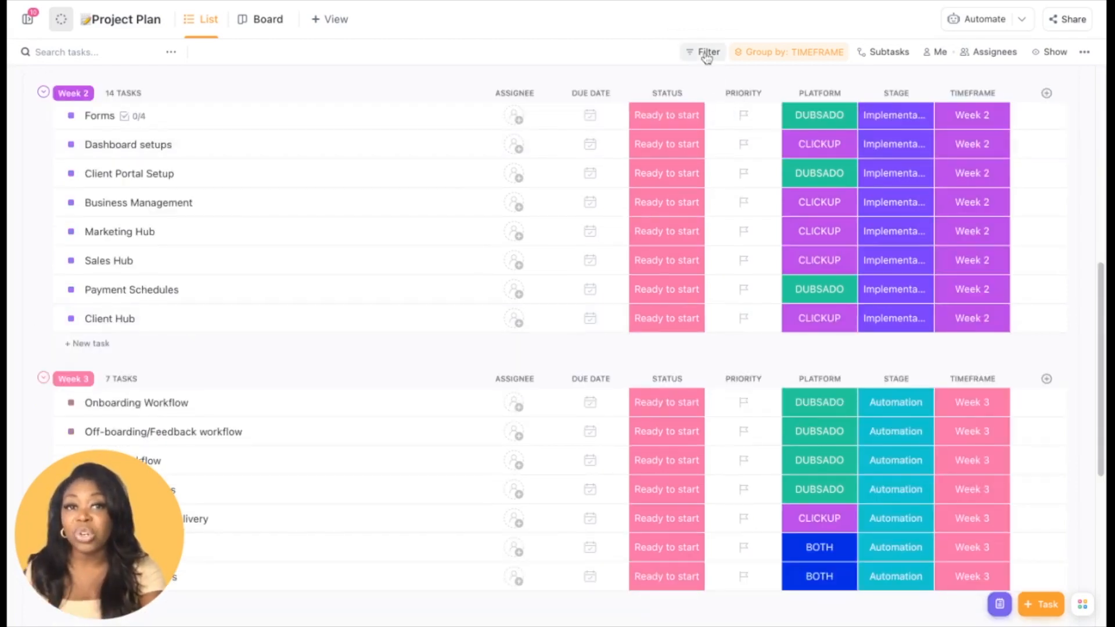
- Filter the Project Plan list by the TIMEFRAME field with the value Week 4
click(707, 53)
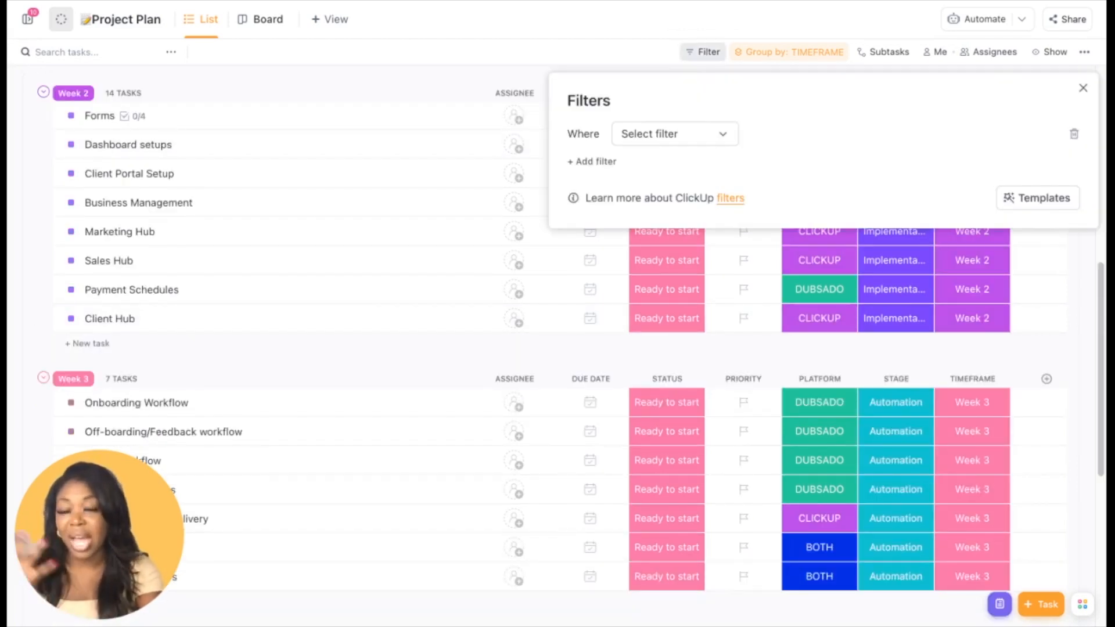
click(689, 137)
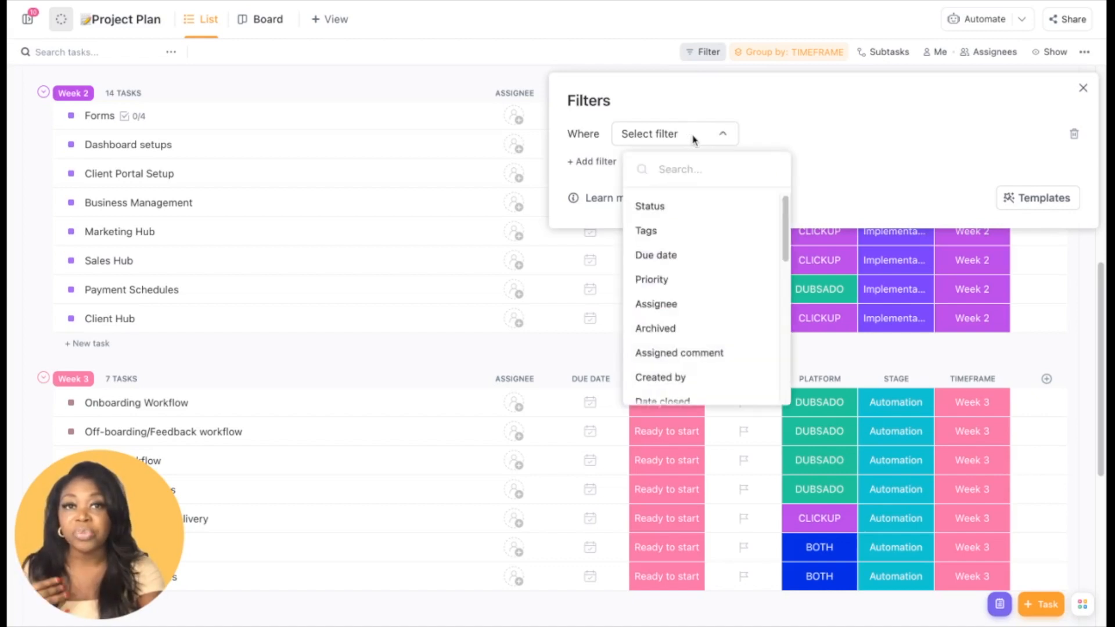
scroll(696, 303, down, 5)
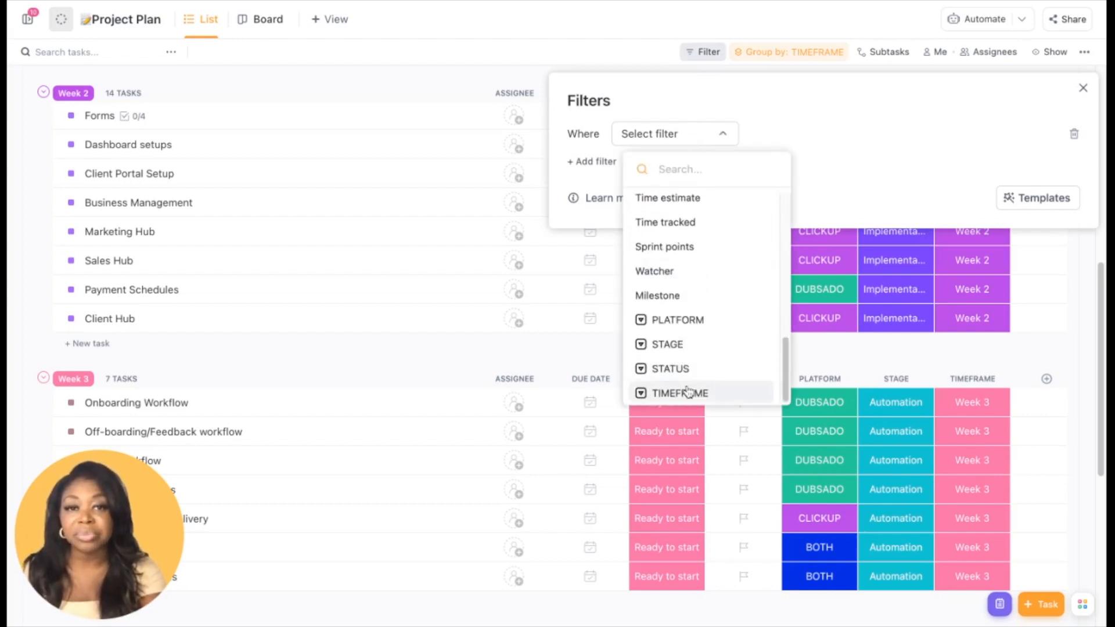
click(689, 393)
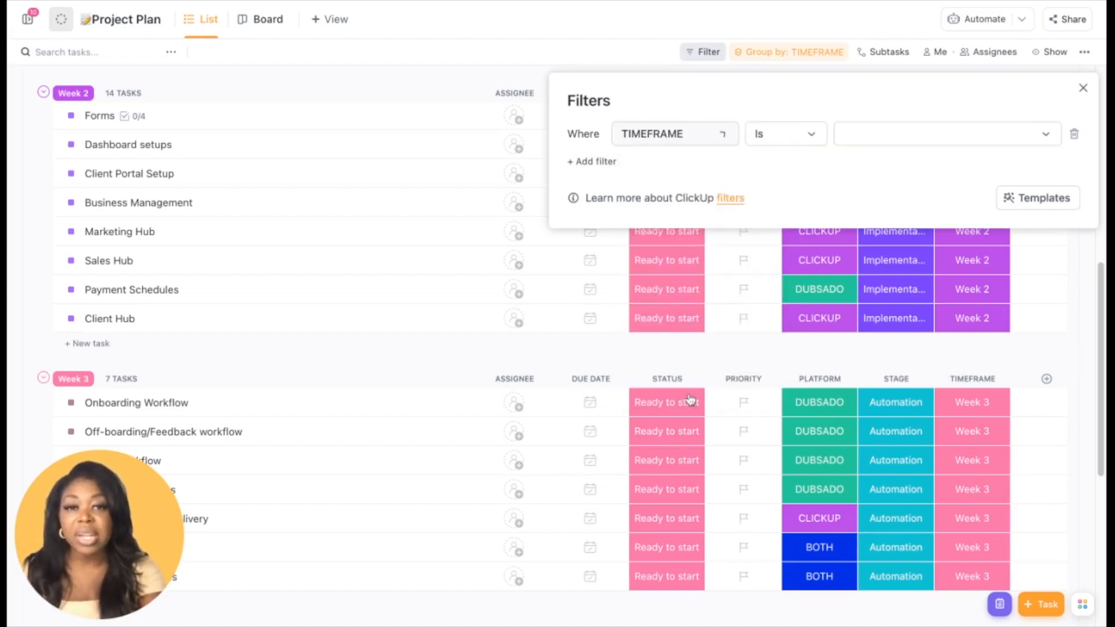
click(846, 139)
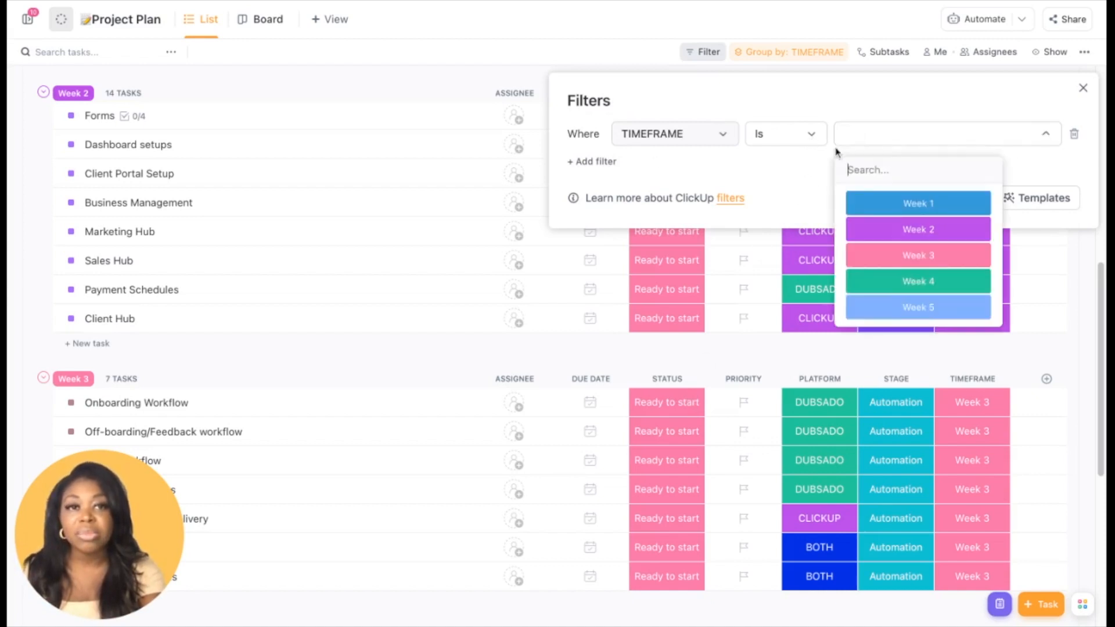
click(896, 281)
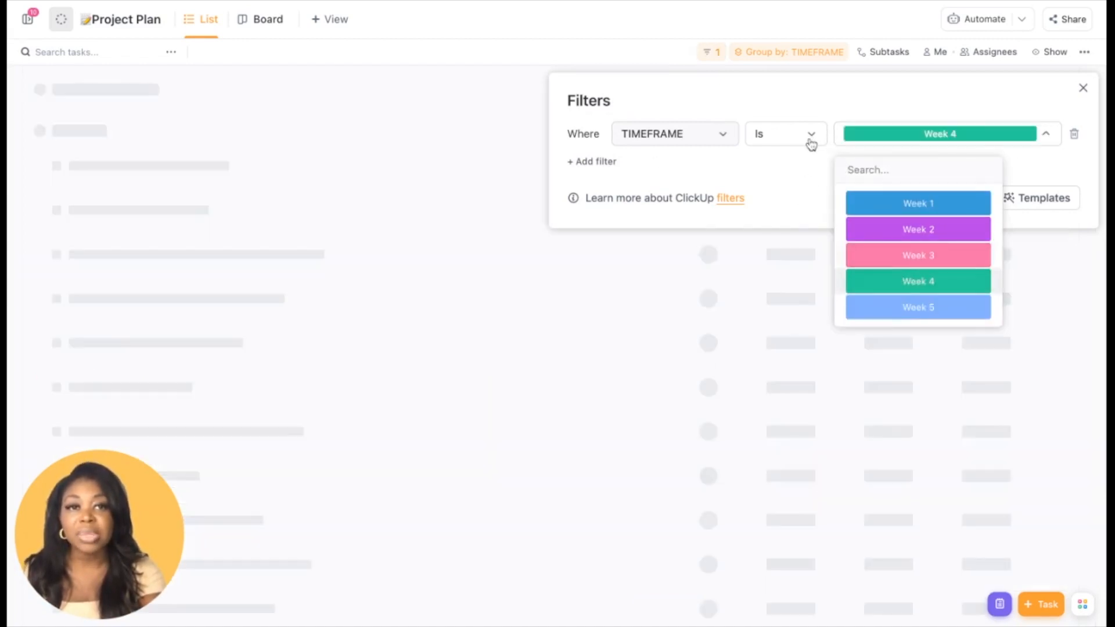
- Change the TIMEFRAME filter condition to "Is not" so that Week 4 tasks are excluded, and close the filter settings
click(810, 140)
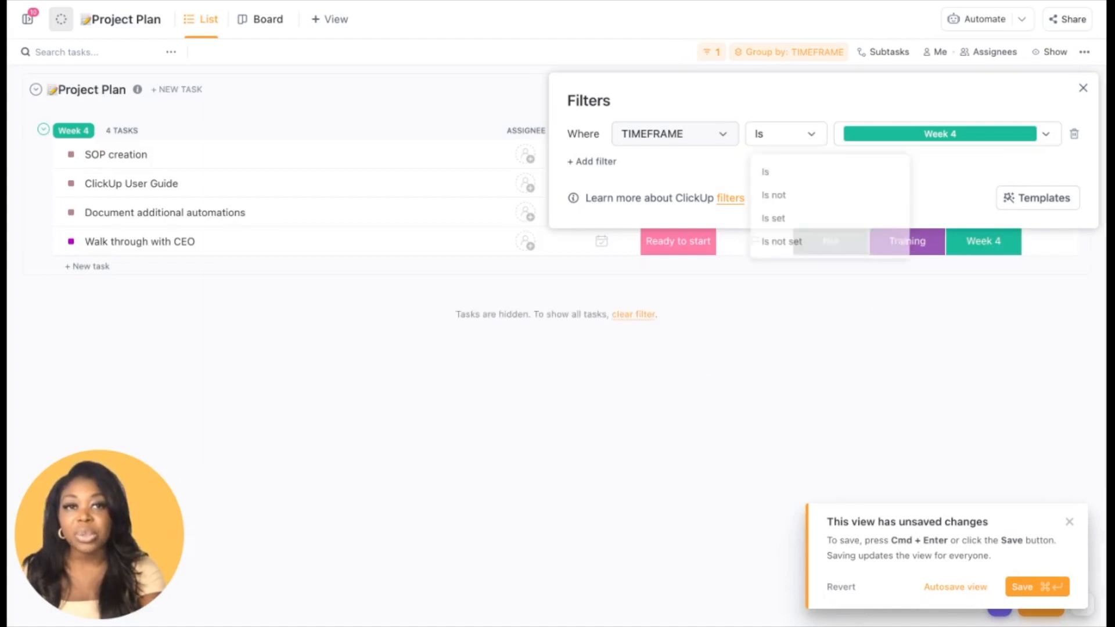
click(791, 202)
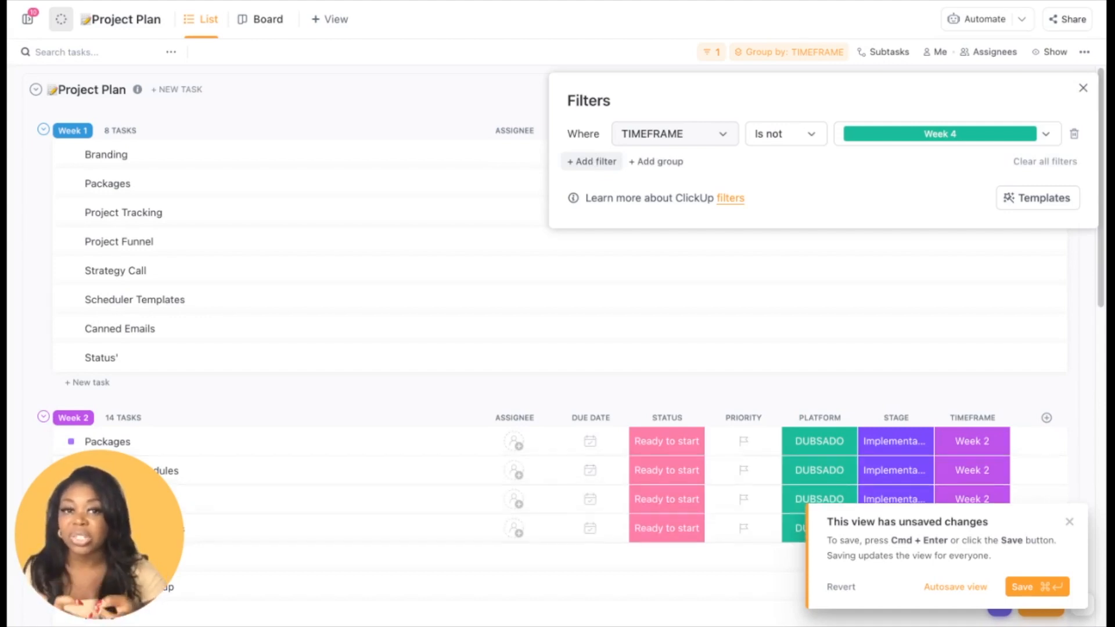
click(1084, 90)
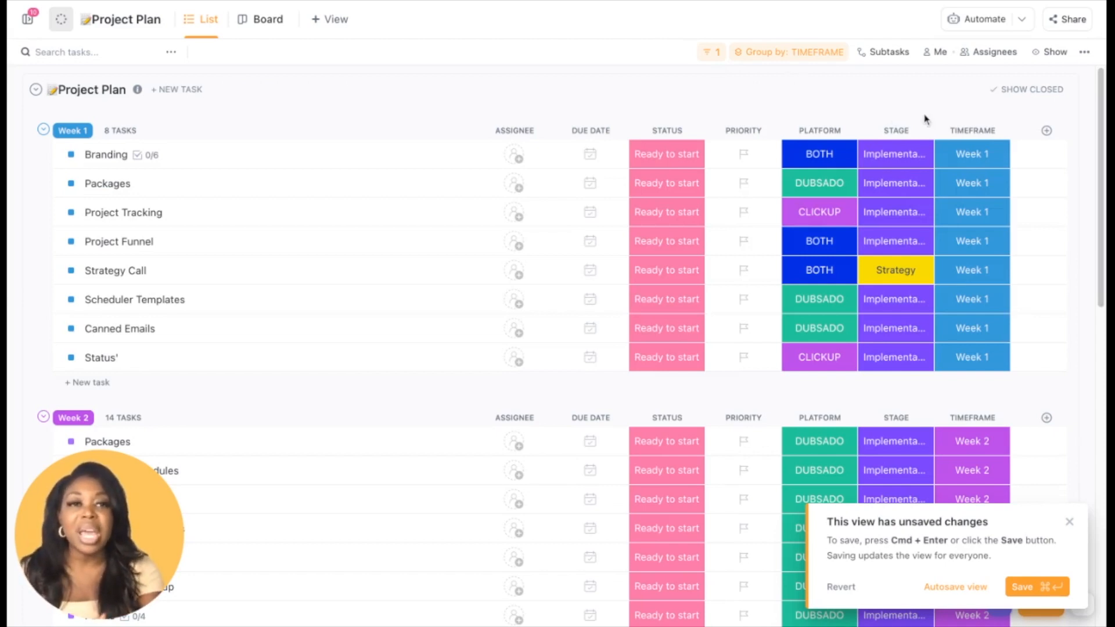
- Examine the custom field types available for a new column in the Project Plan list
click(1046, 134)
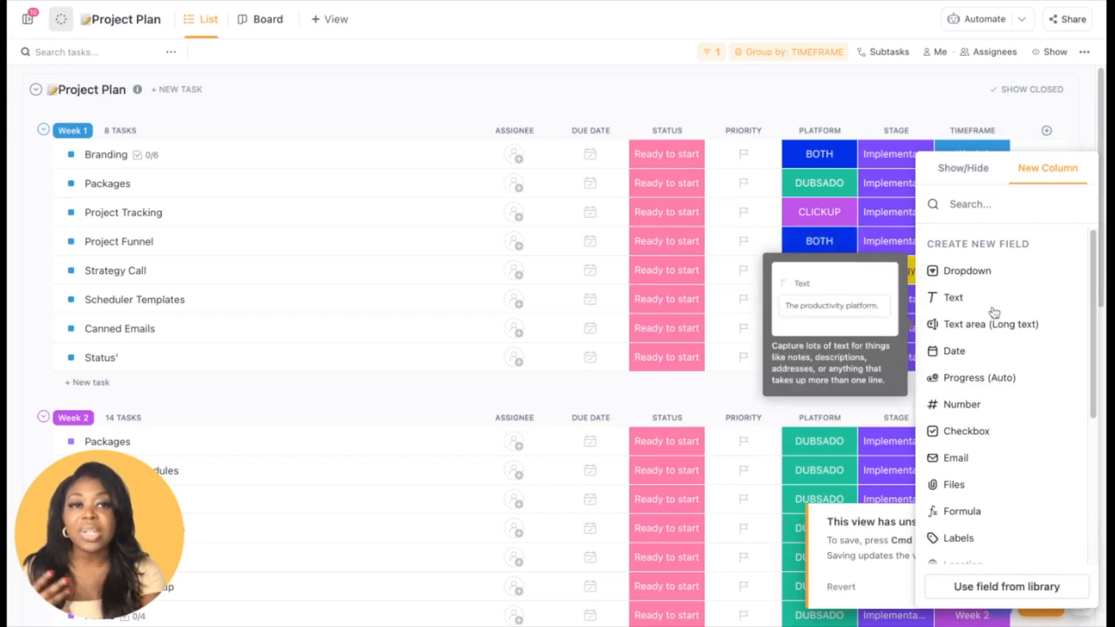
scroll(994, 309, down, 1)
scroll(994, 309, down, 1)
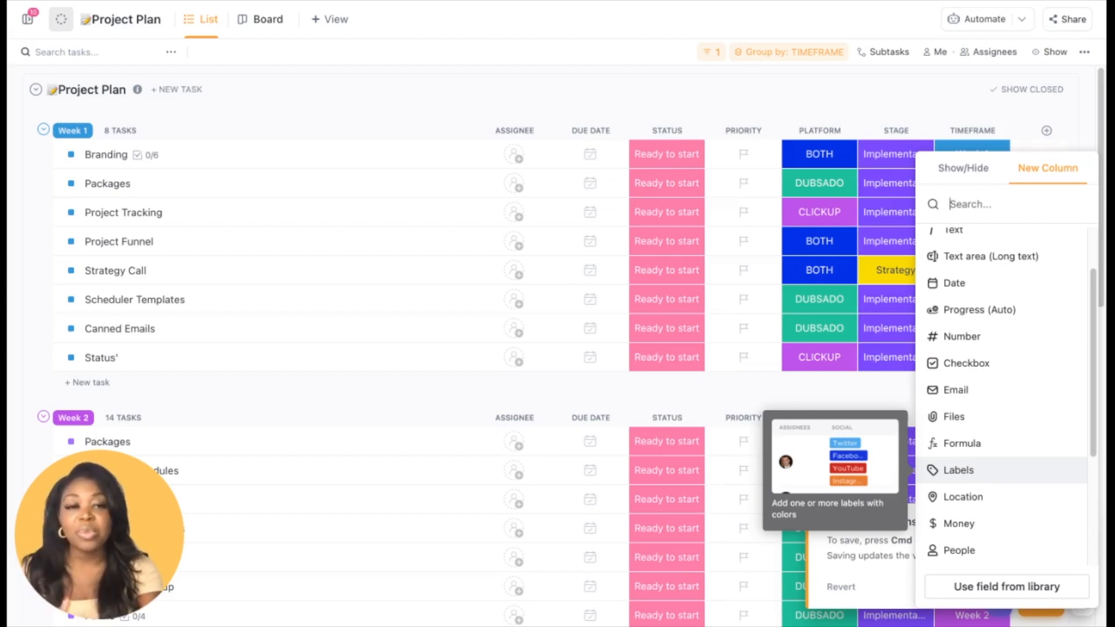
scroll(999, 474, down, 5)
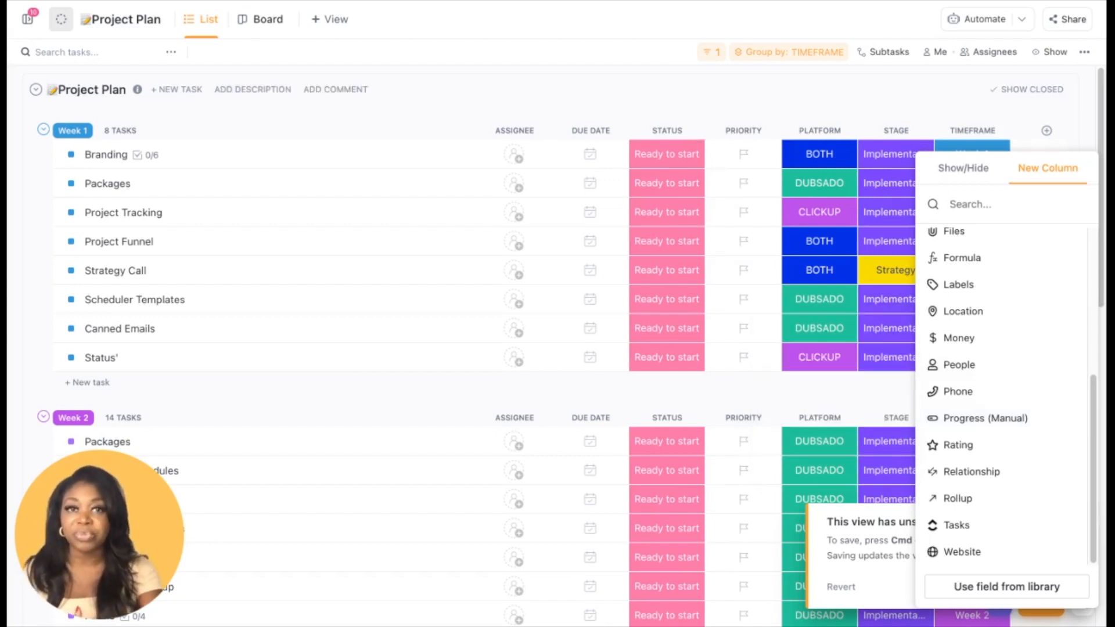
- Switch the Project Plan to the board view and group its cards by the STAGE custom field
click(270, 22)
click(270, 23)
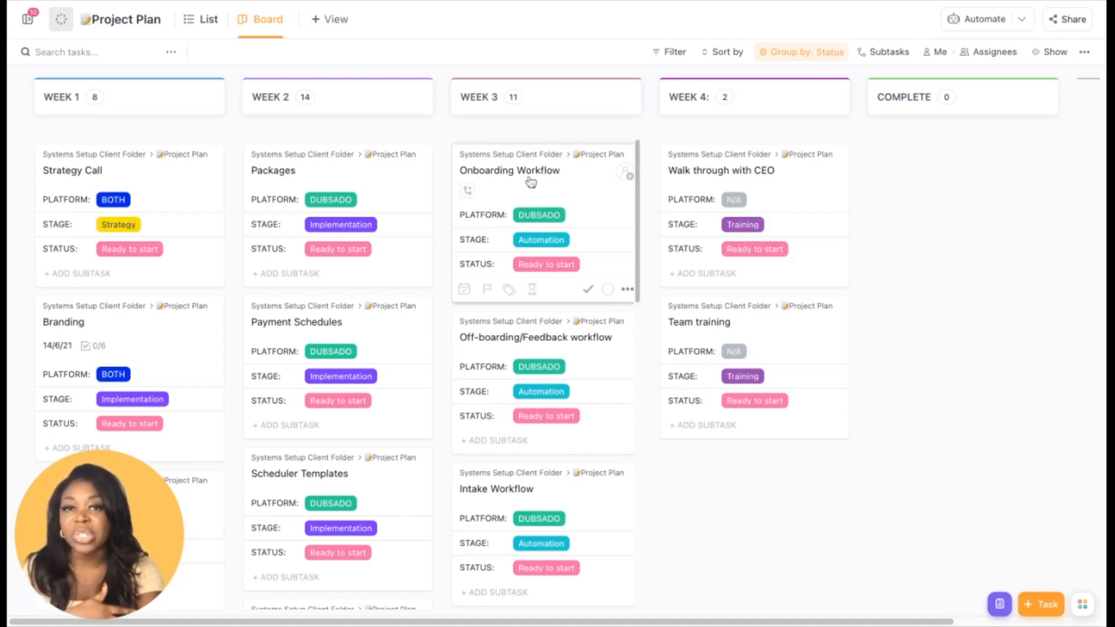
click(806, 56)
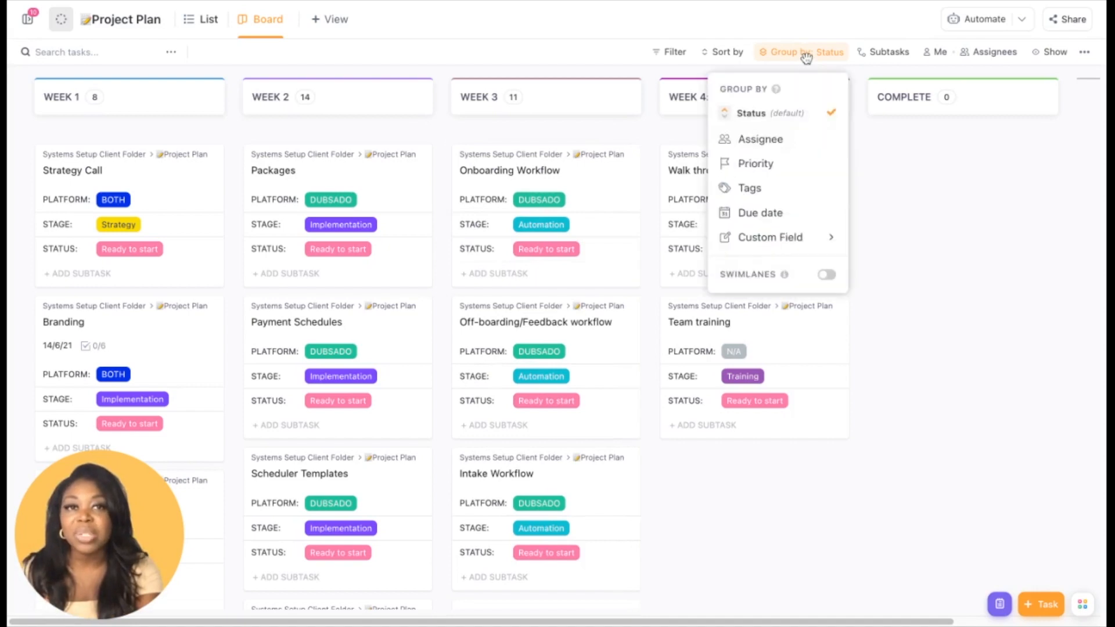
click(802, 238)
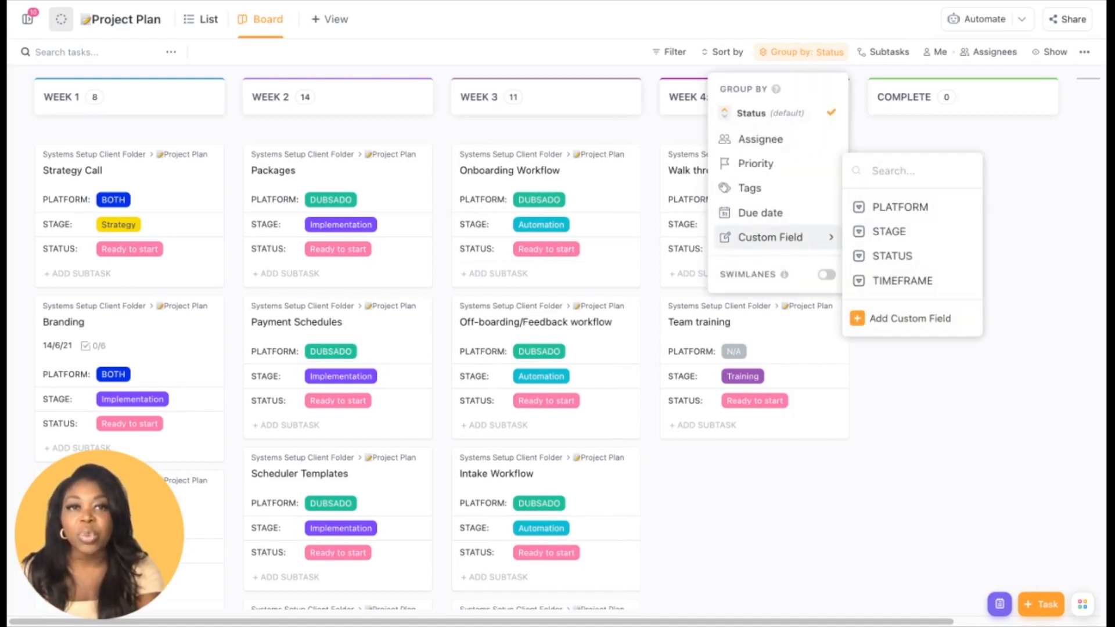
click(894, 232)
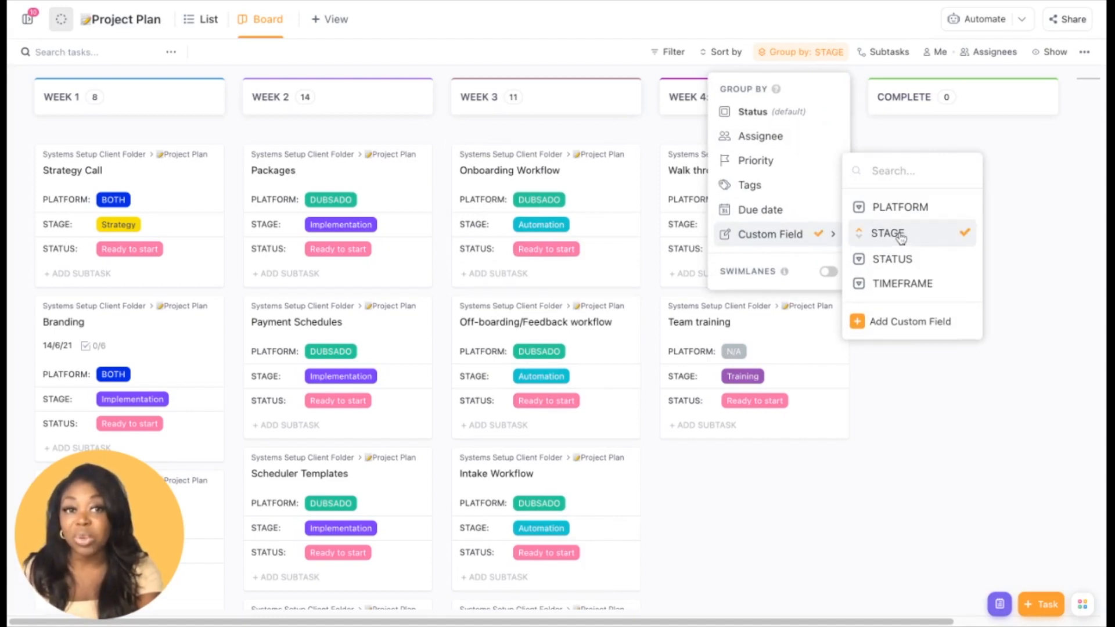
click(958, 401)
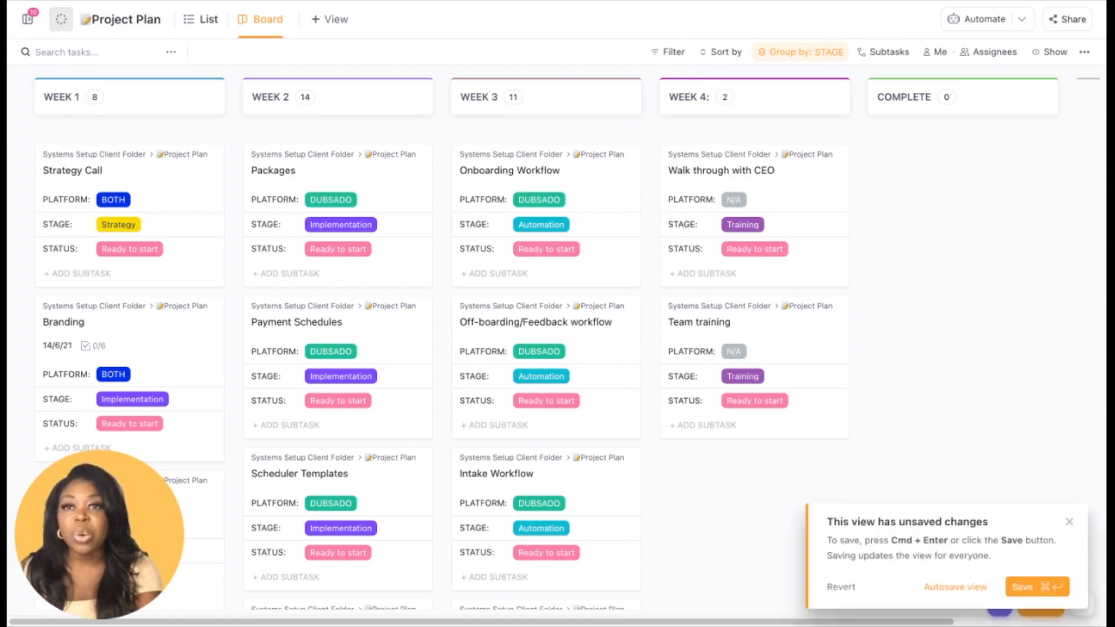
- Save the board's STAGE grouping, and set its cards to show the TIMEFRAME custom field while hiding STATUS and STAGE
click(1022, 589)
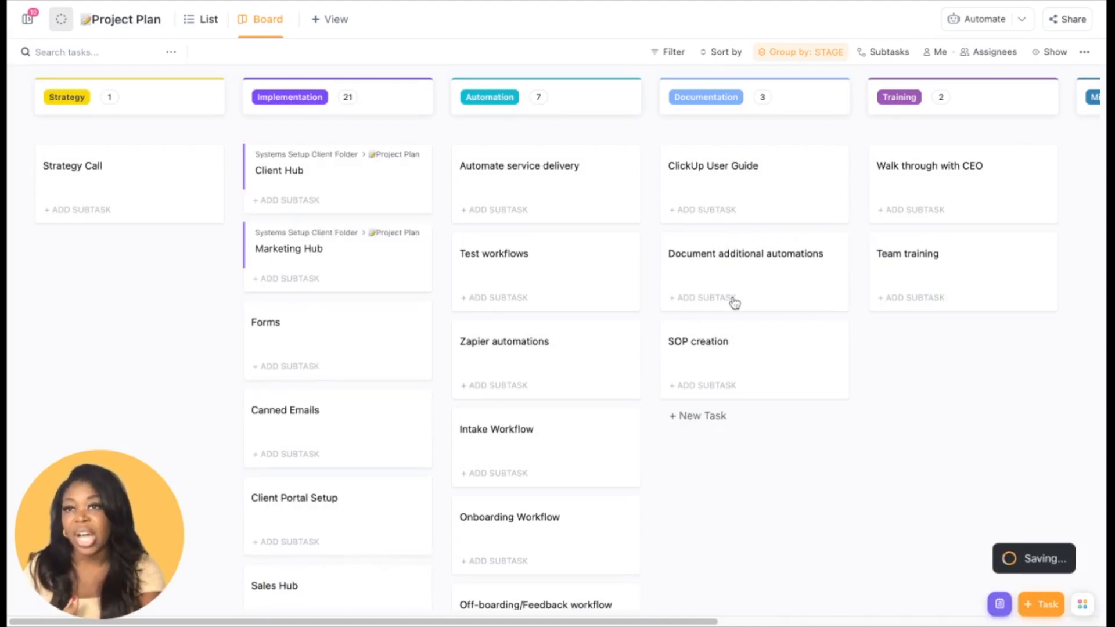
click(1044, 54)
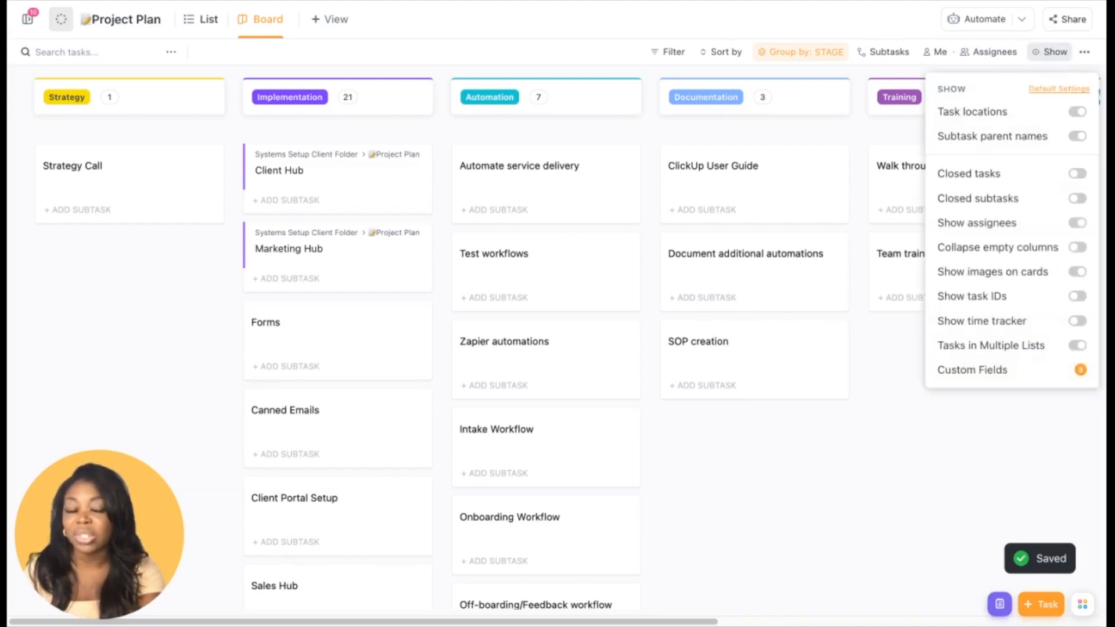
click(1000, 368)
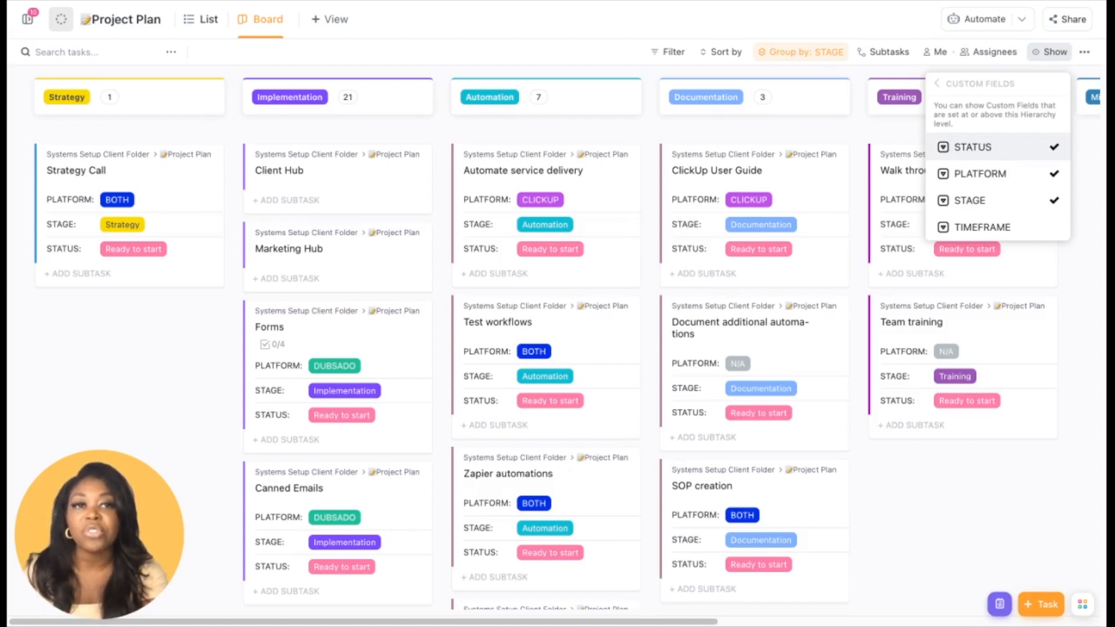
click(987, 147)
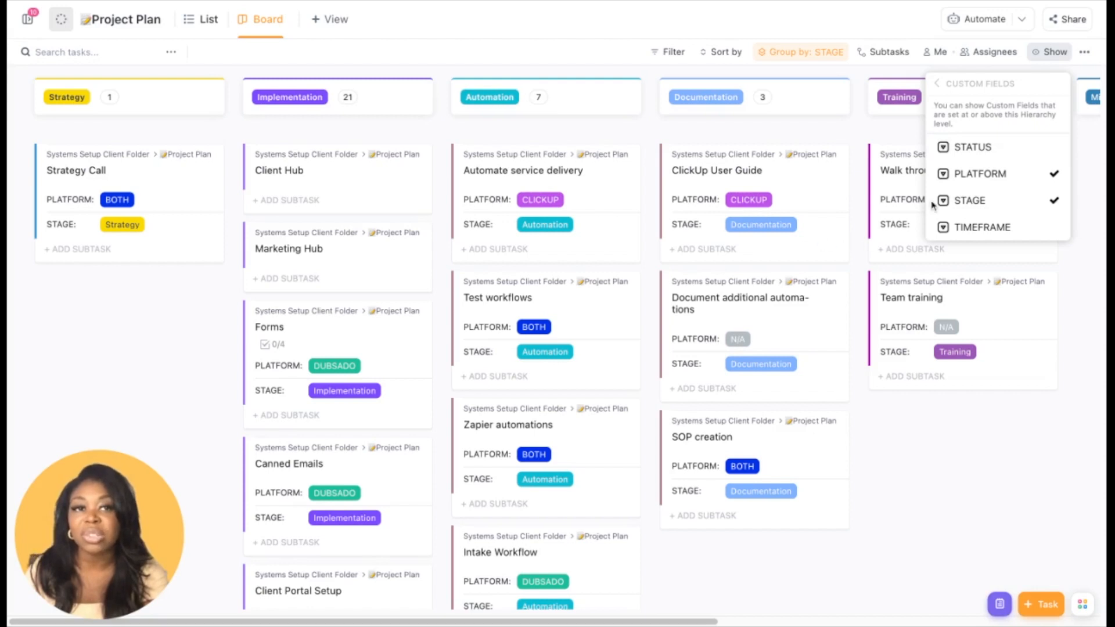
click(961, 201)
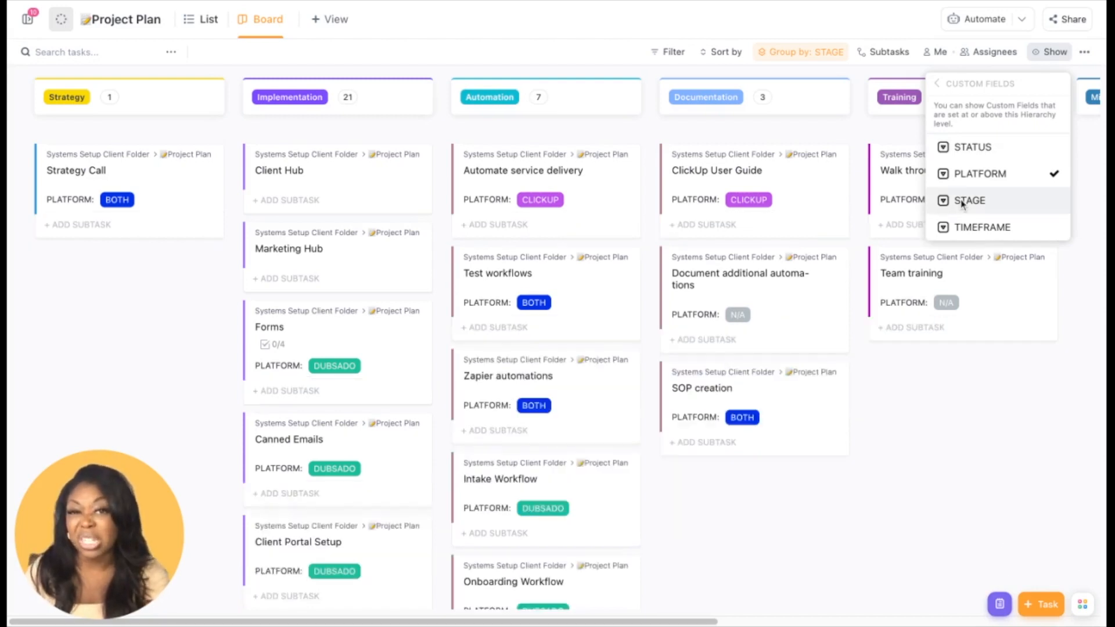
click(981, 230)
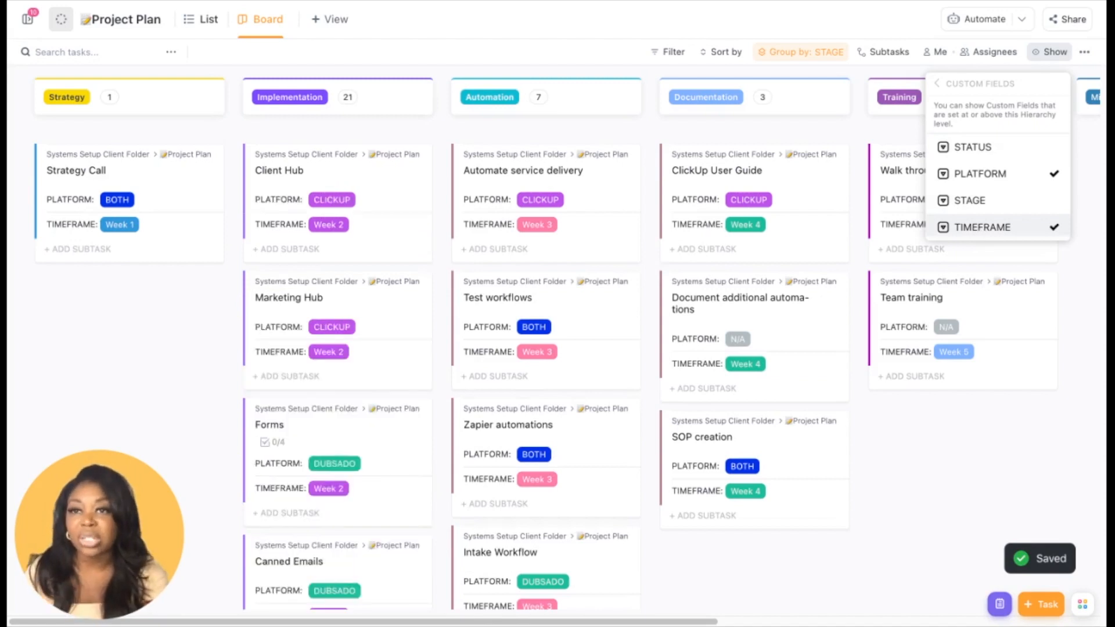
click(939, 86)
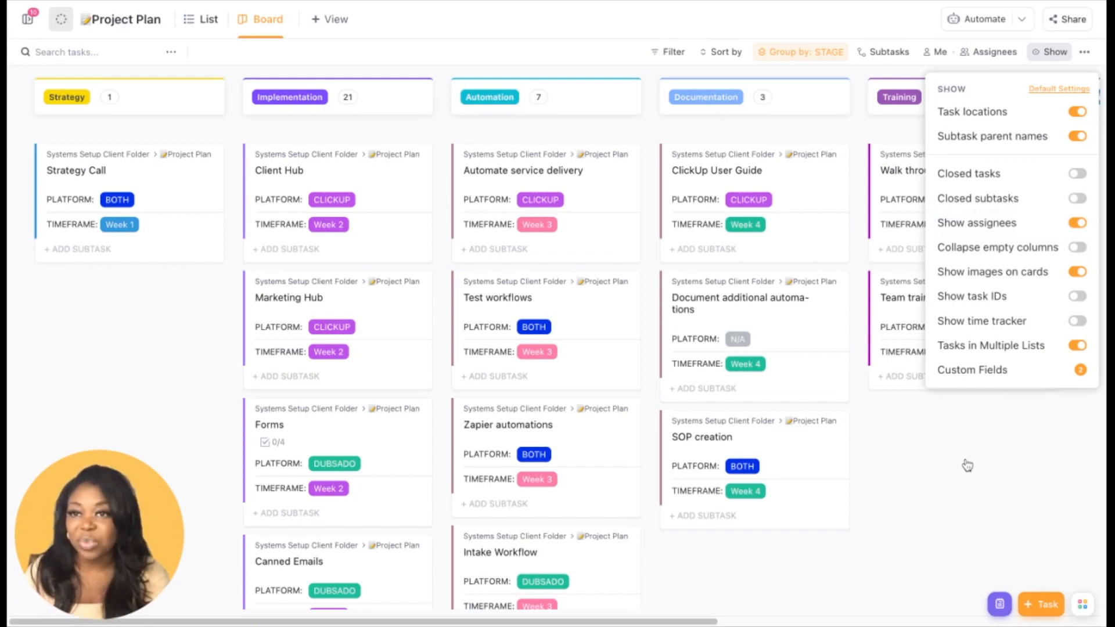
click(814, 250)
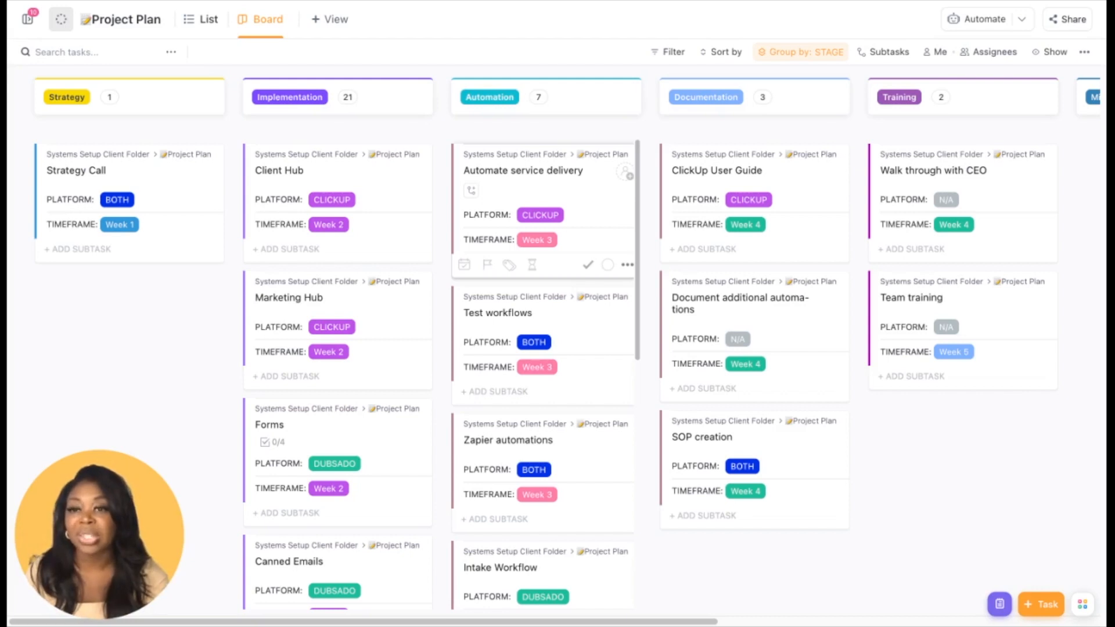
- Switch the Project Plan to the list view and open the dependency settings of the Week 3 task Test workflows
click(194, 27)
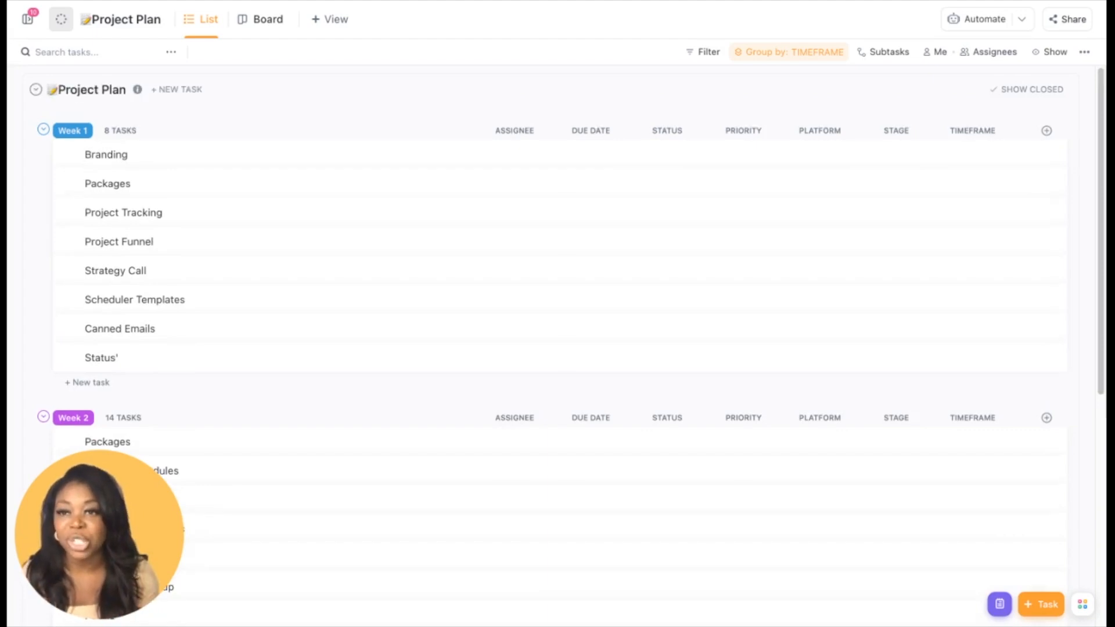
scroll(557, 273, down, 3)
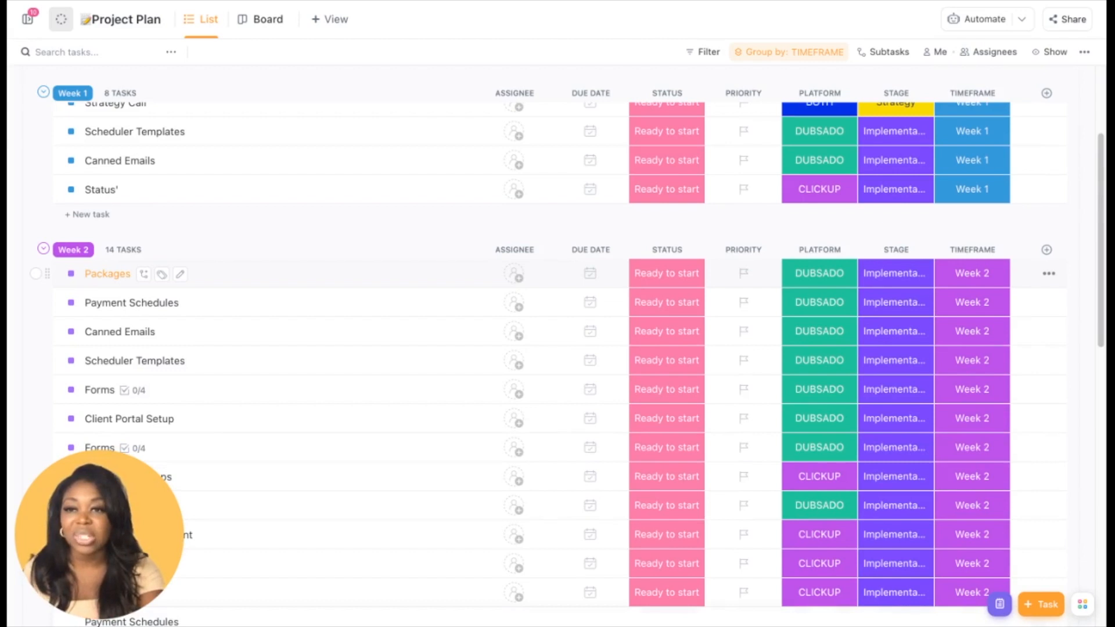
scroll(557, 279, down, 3)
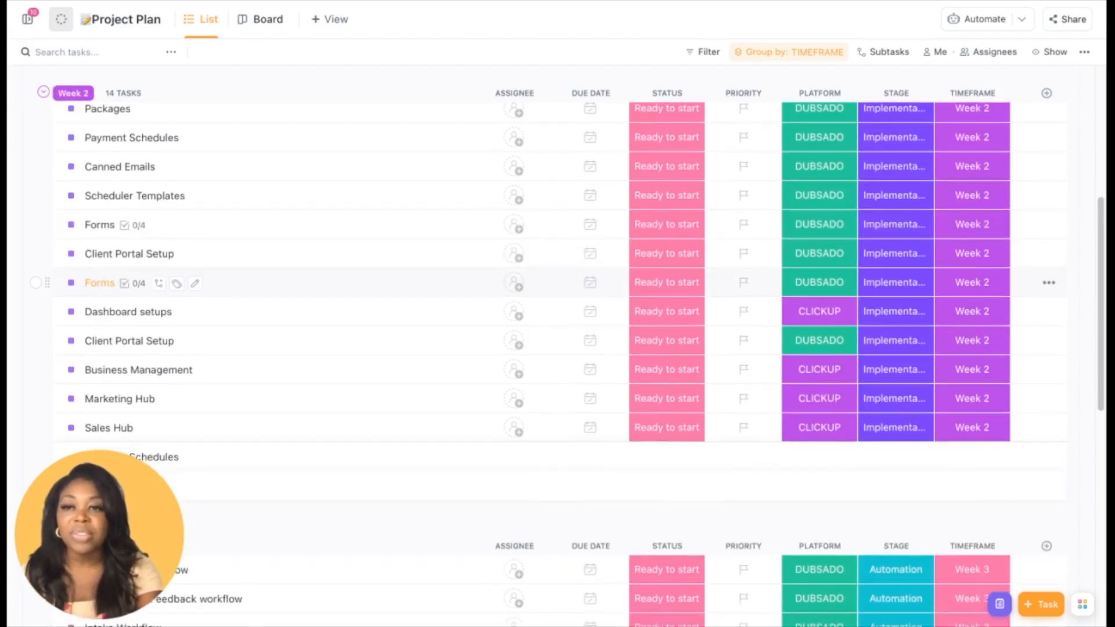
scroll(557, 278, down, 4)
scroll(137, 294, down, 1)
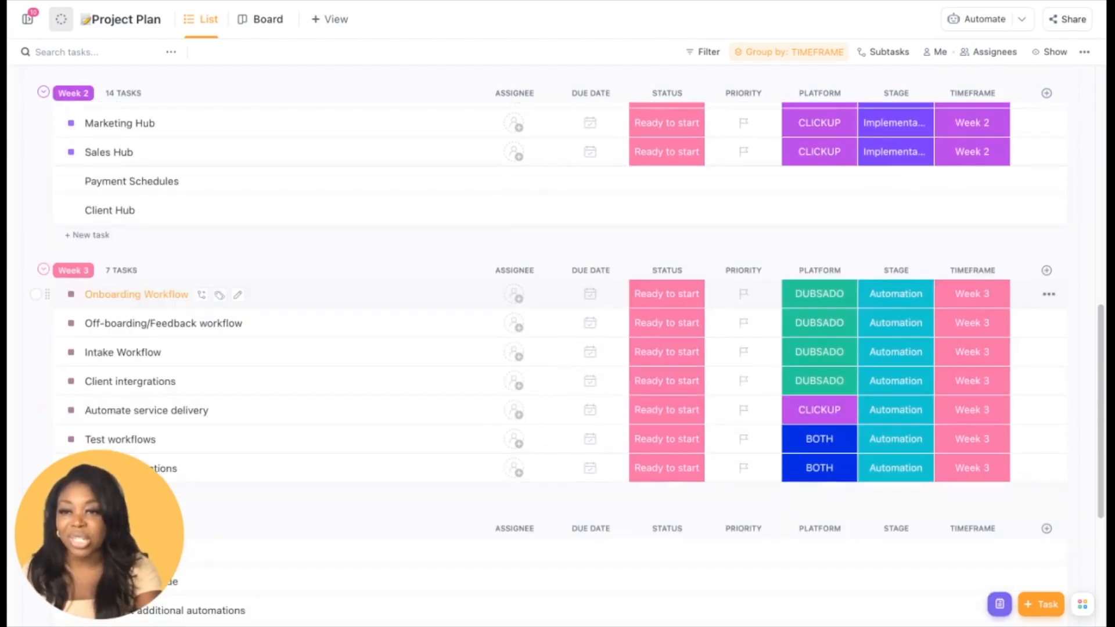
scroll(137, 279, down, 1)
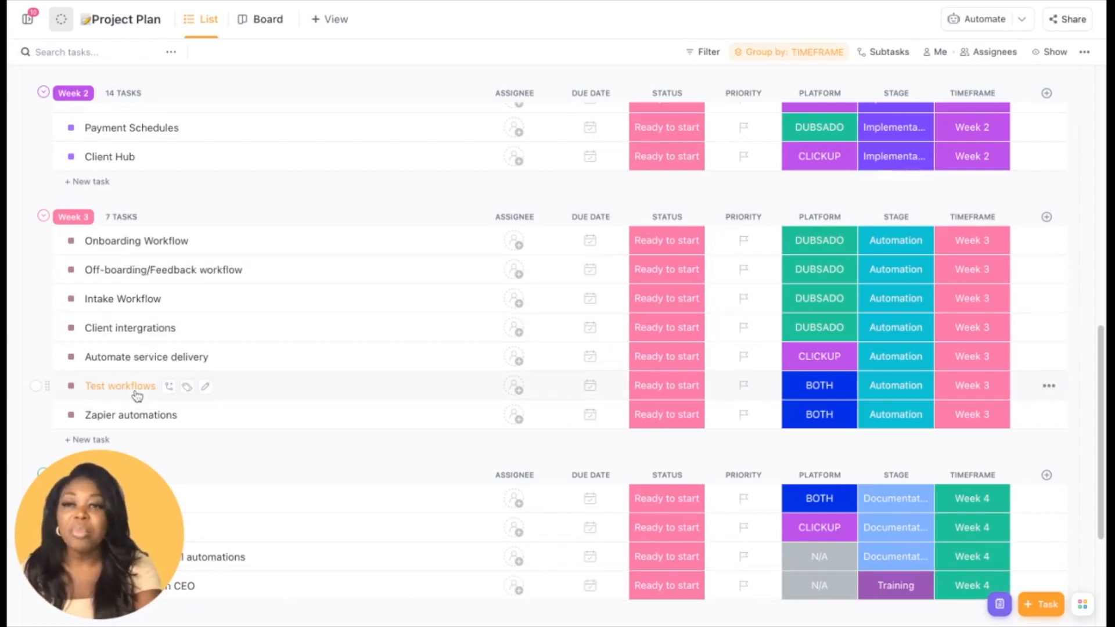
click(274, 392)
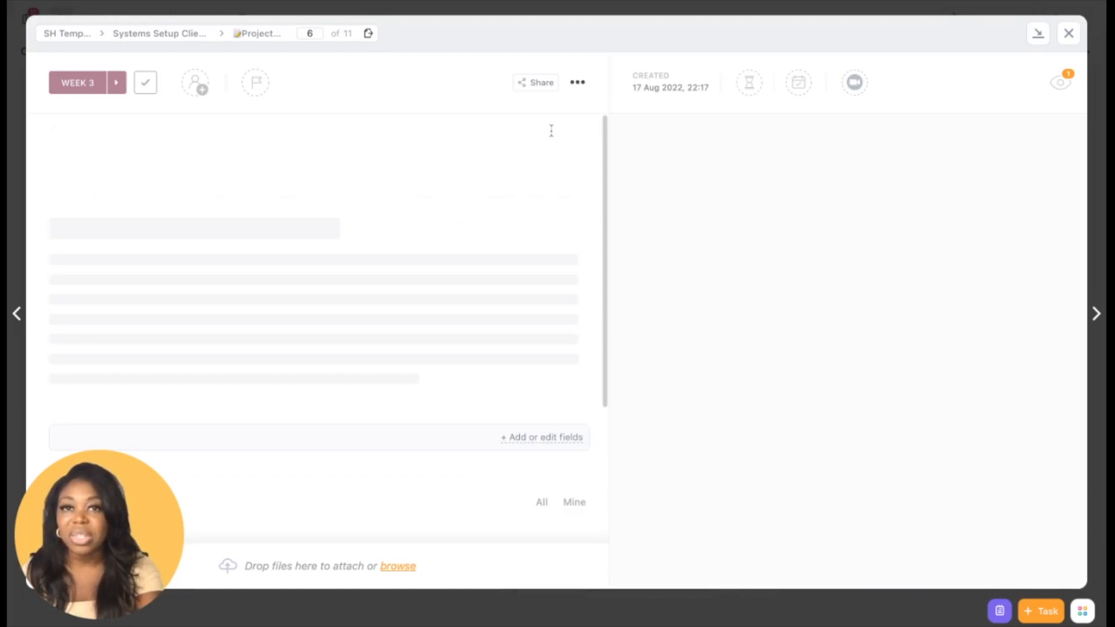
click(577, 83)
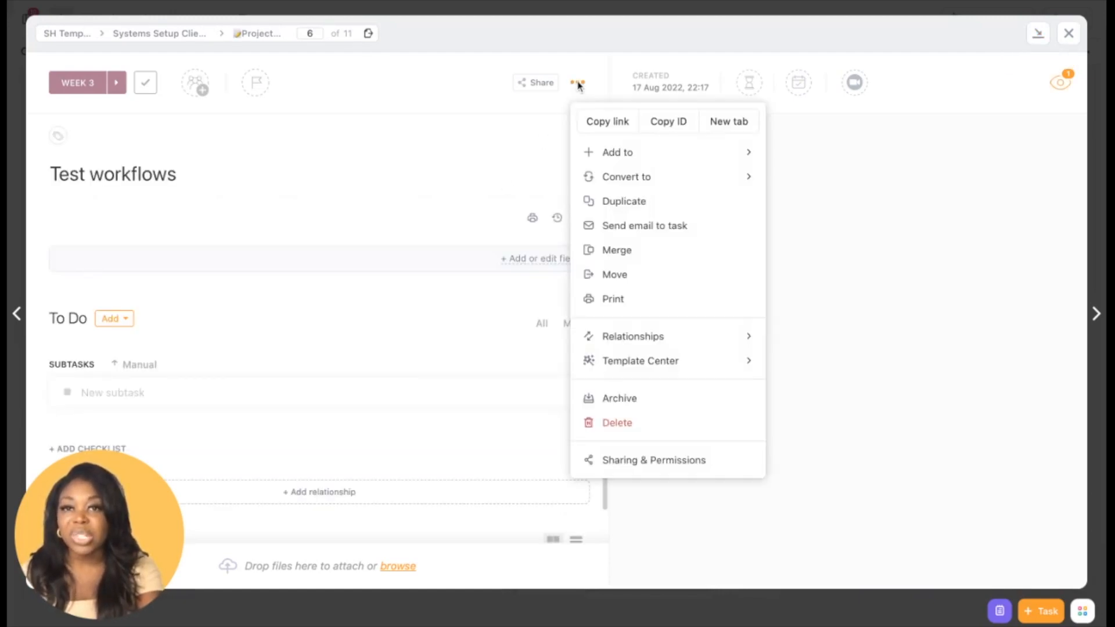
click(653, 339)
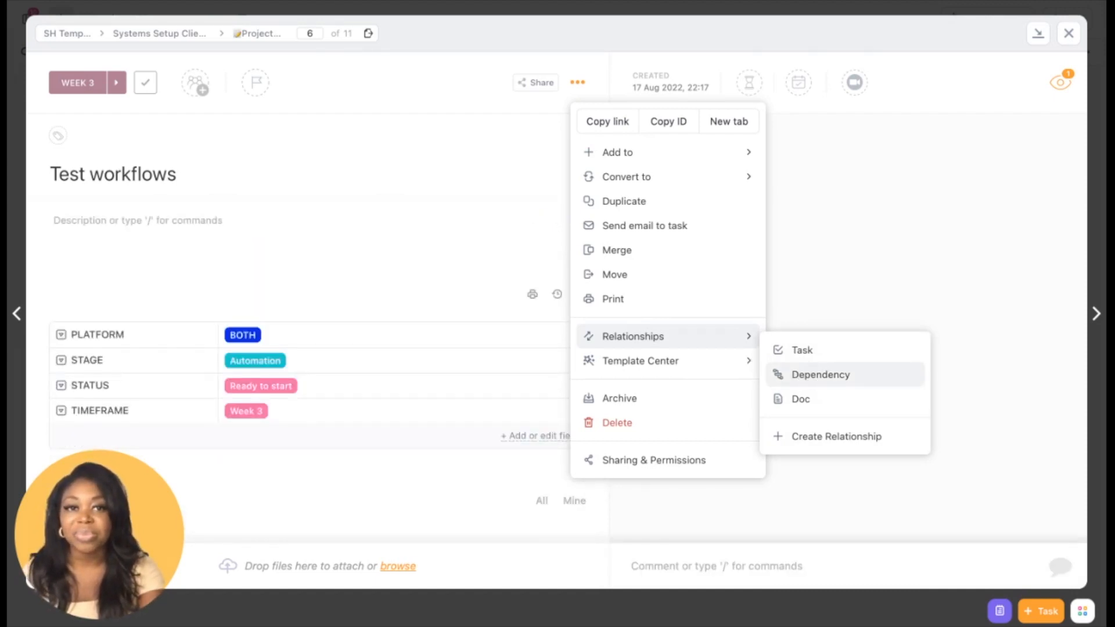
click(812, 378)
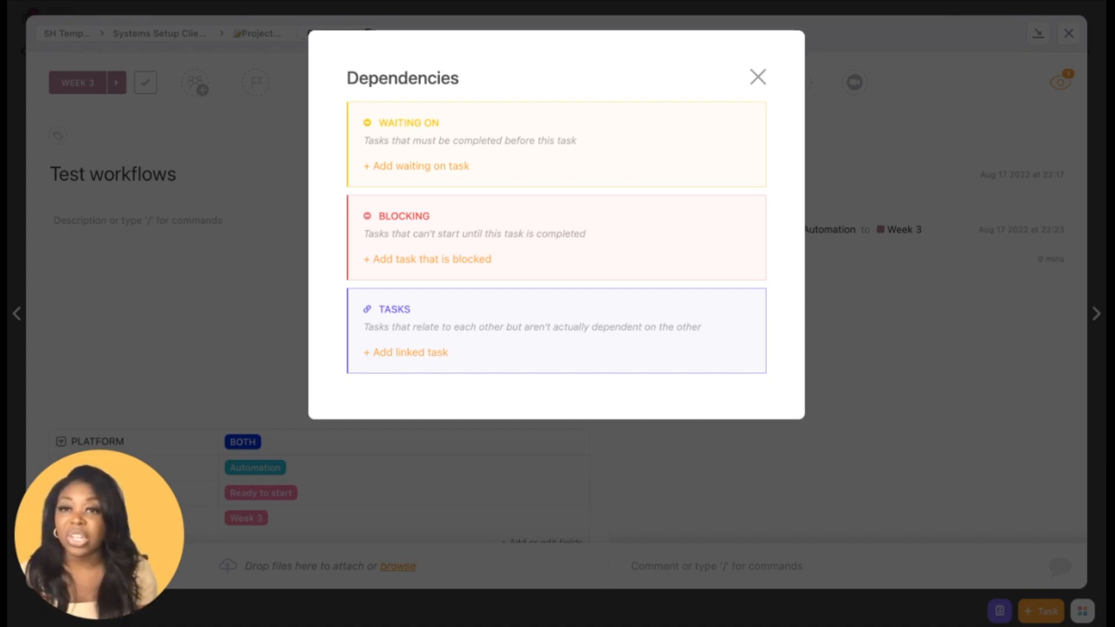
- Search for "onboarding workflow" and add the Onboarding Workflow task as one that Test workflows is waiting on
click(427, 167)
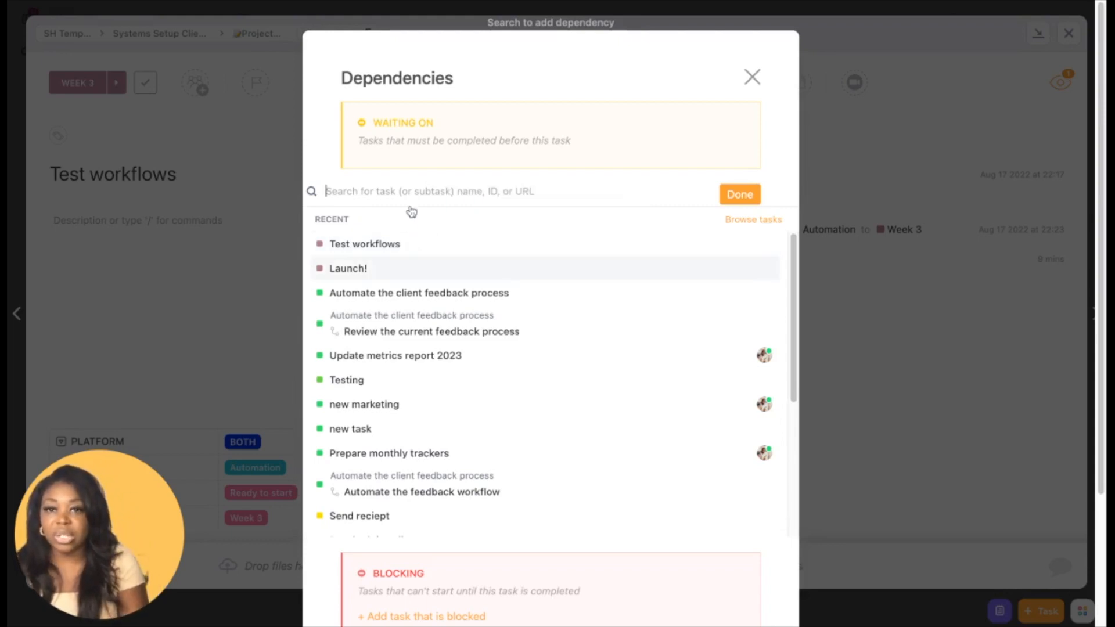
text(on)
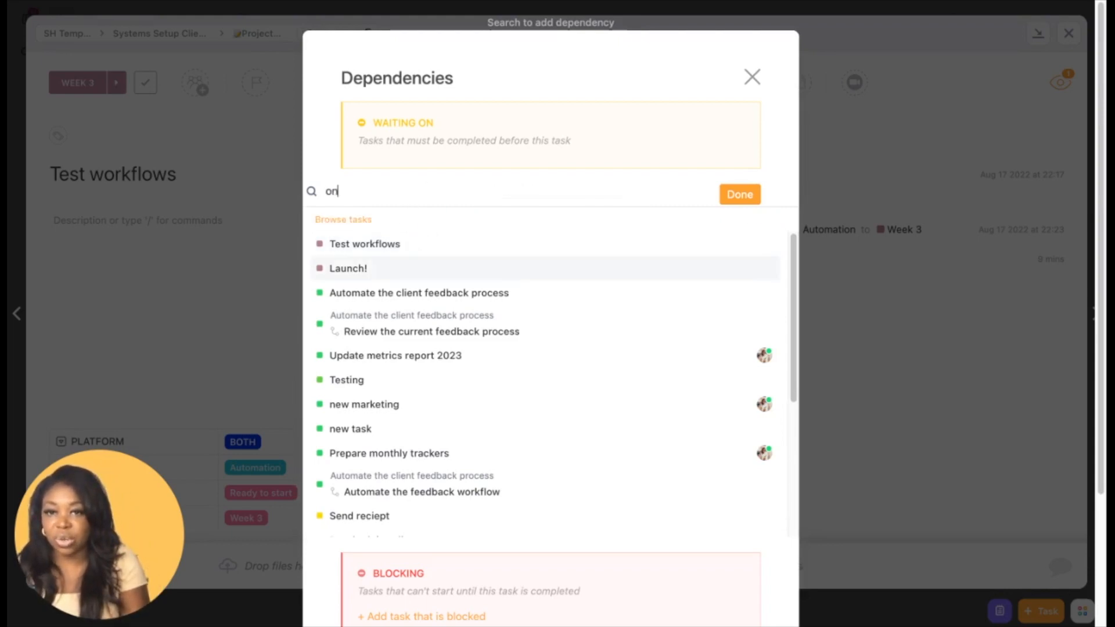
text(boarding w)
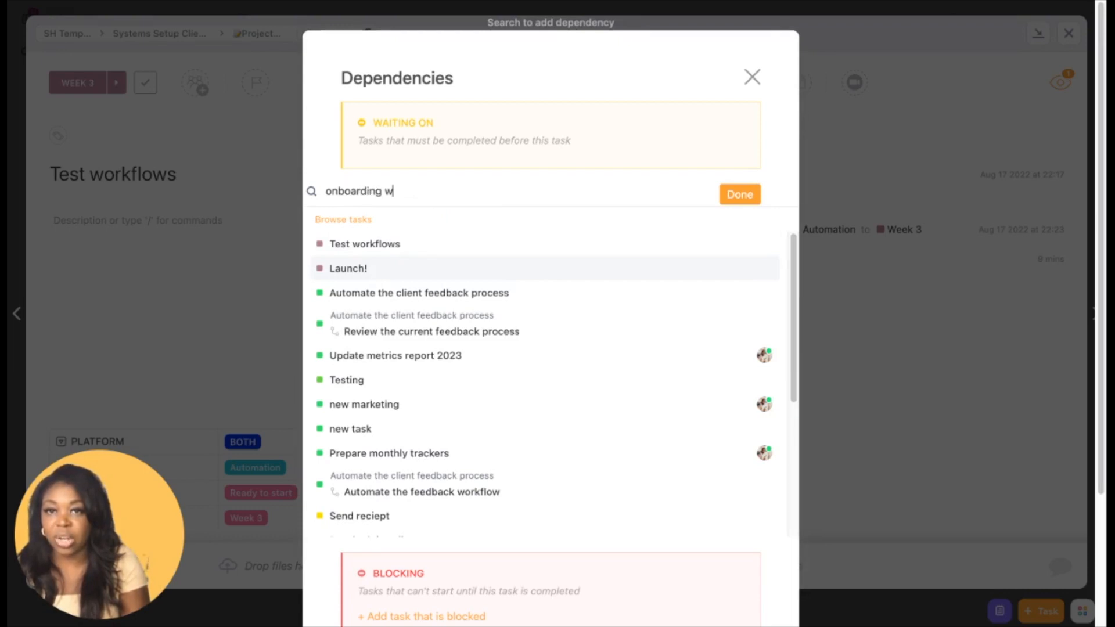
text(orkflow)
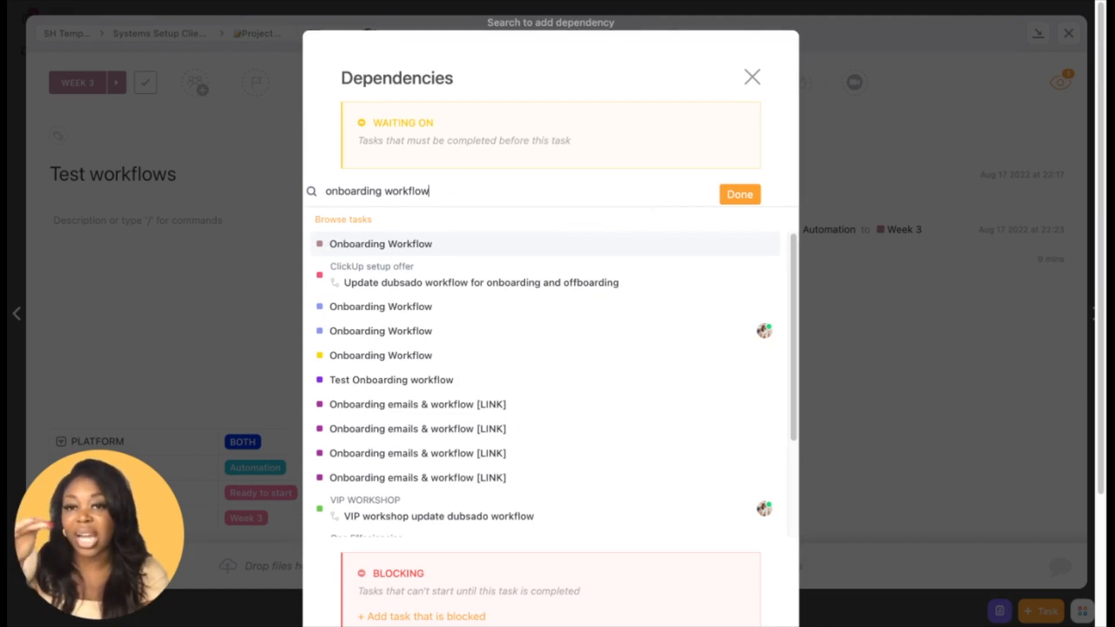
key(super+BackSpace)
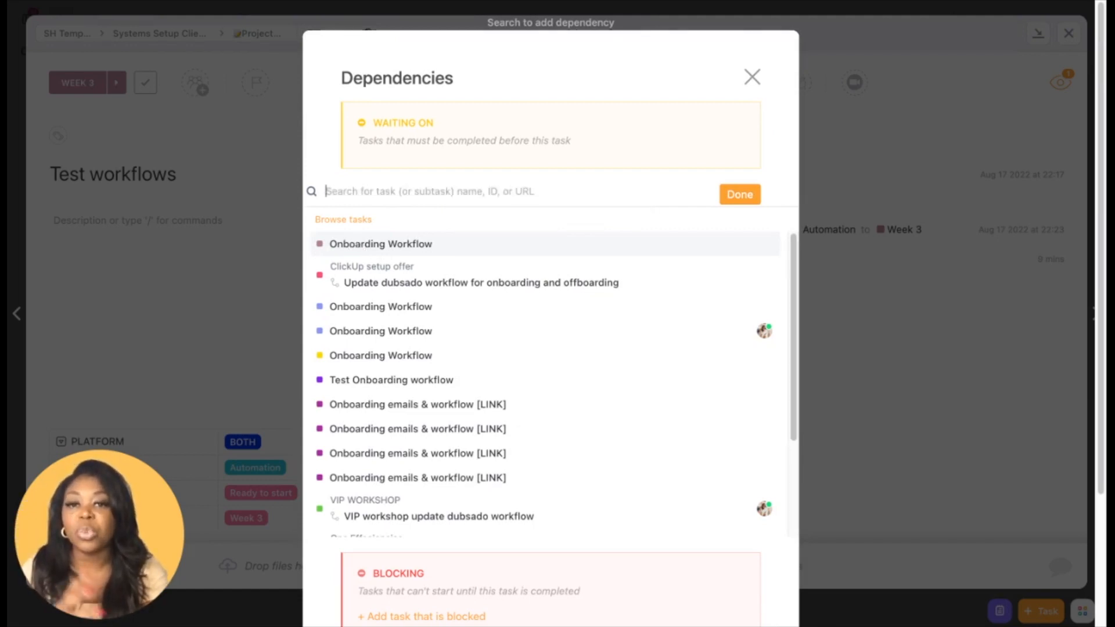
key(Return)
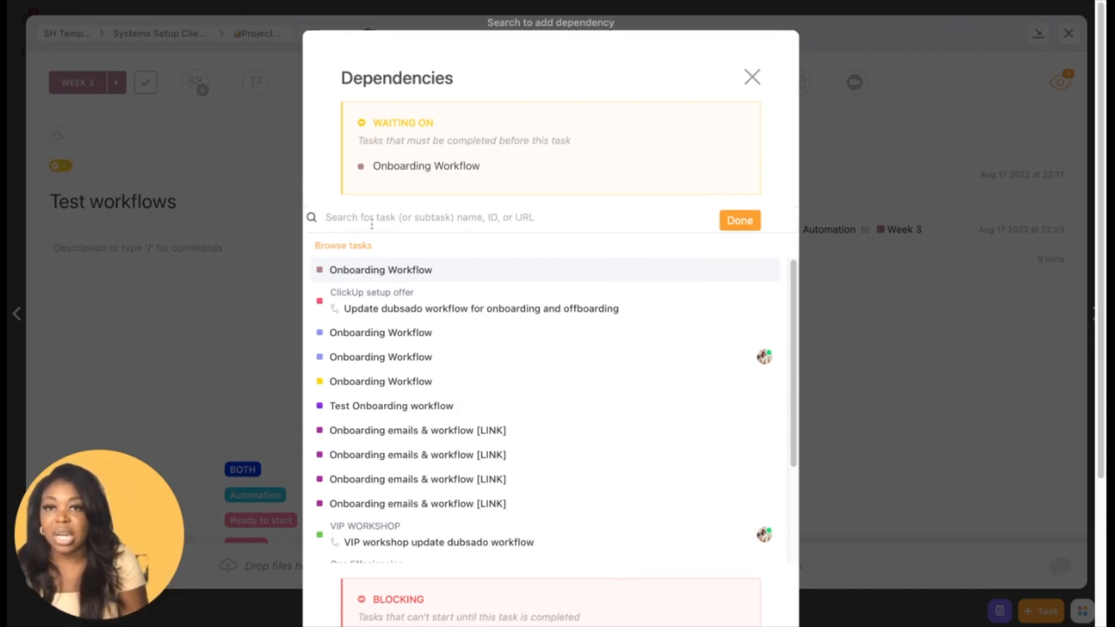
- Add the Intake Workflow task as another one that Test workflows is waiting on, and close the task
text(in)
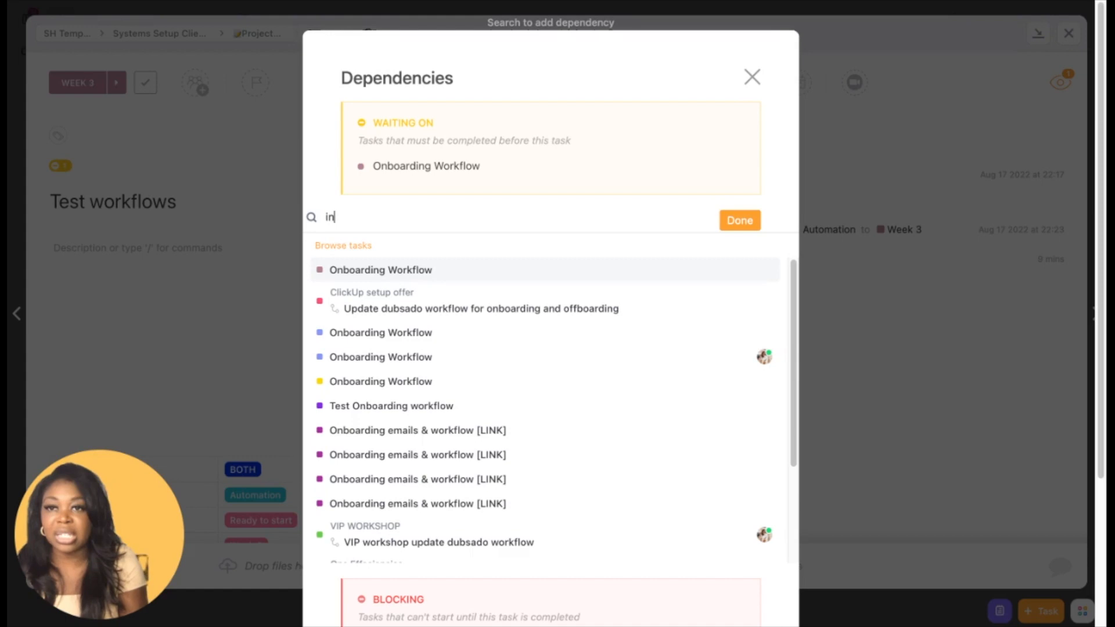
text(take)
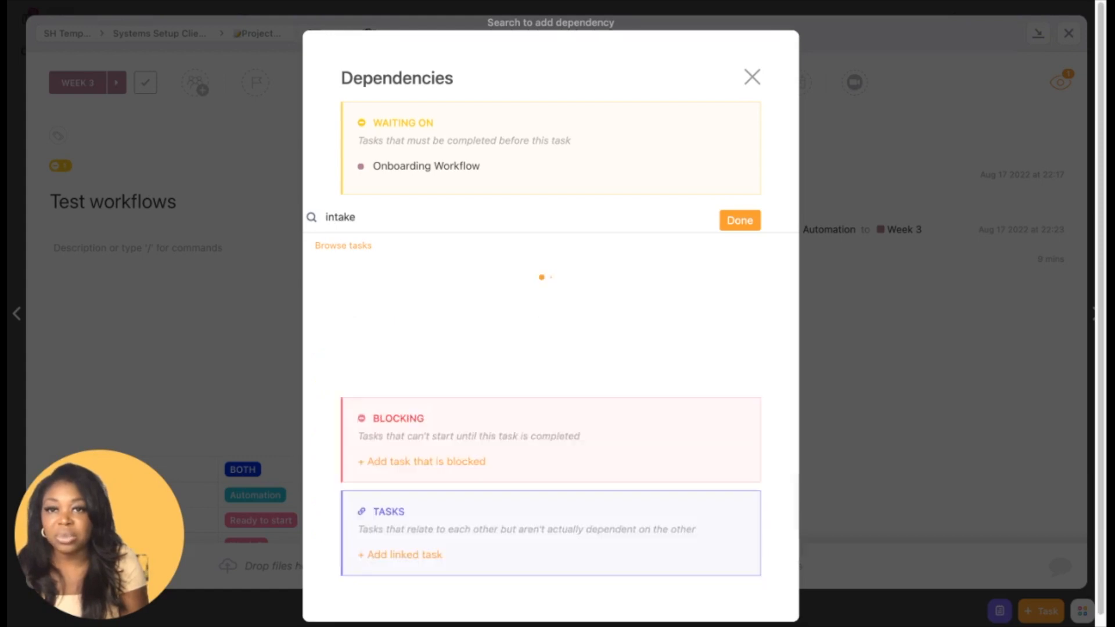
text( w)
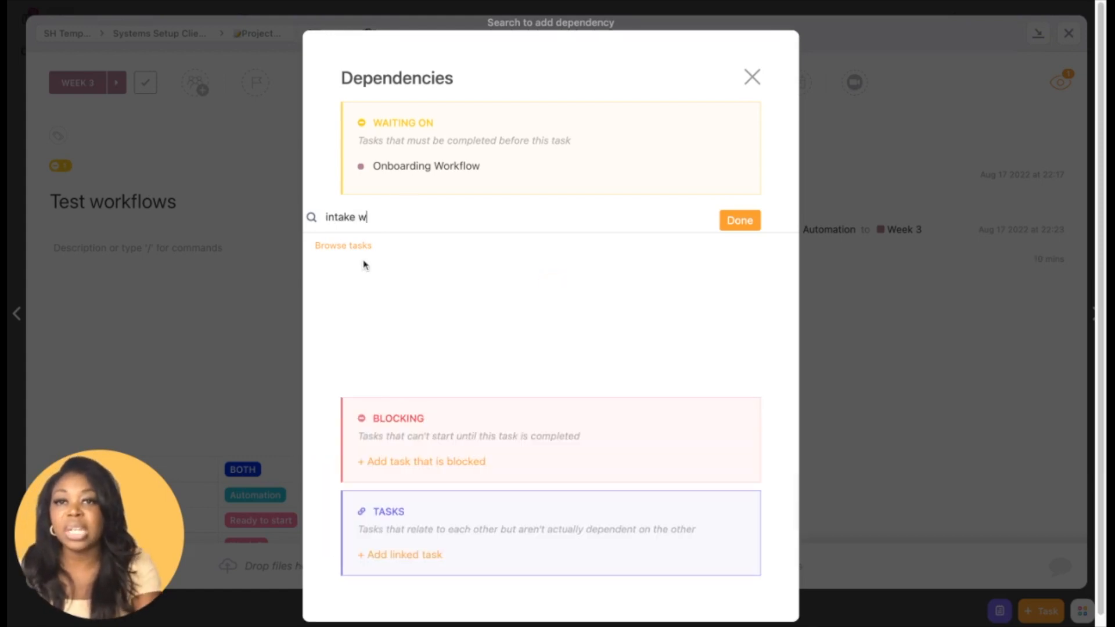
click(366, 271)
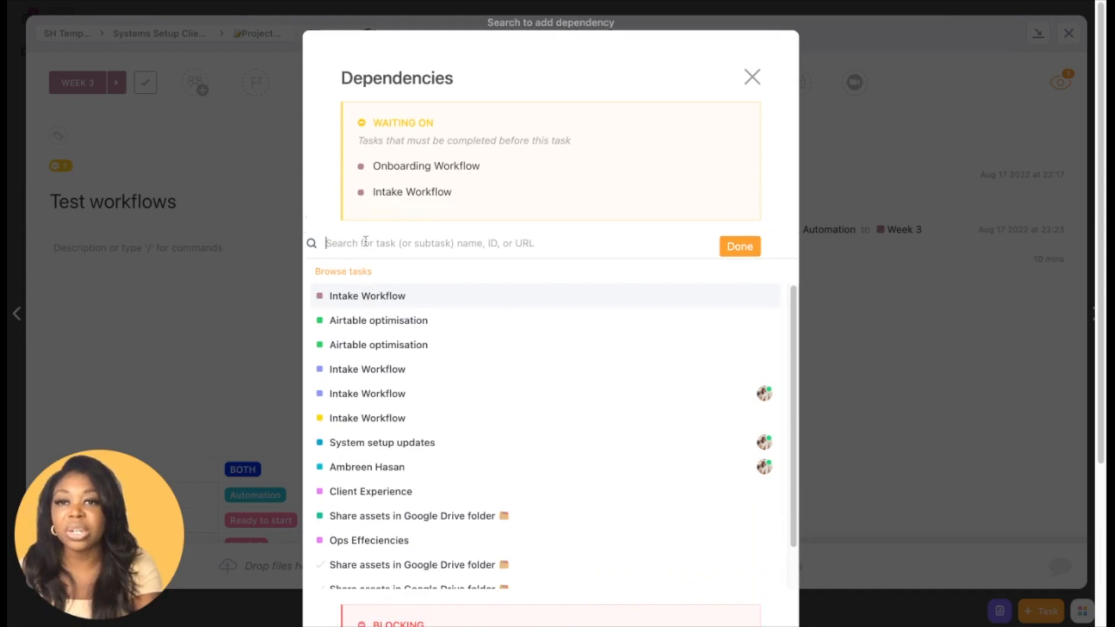
key(Escape)
scroll(463, 266, down, 4)
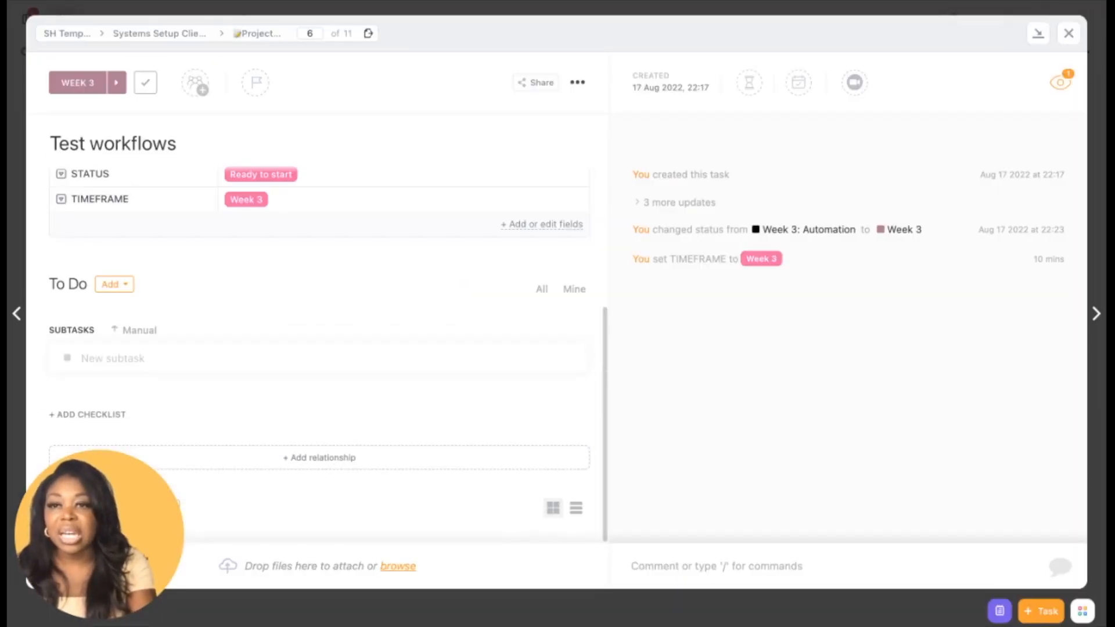
scroll(316, 172, up, 4)
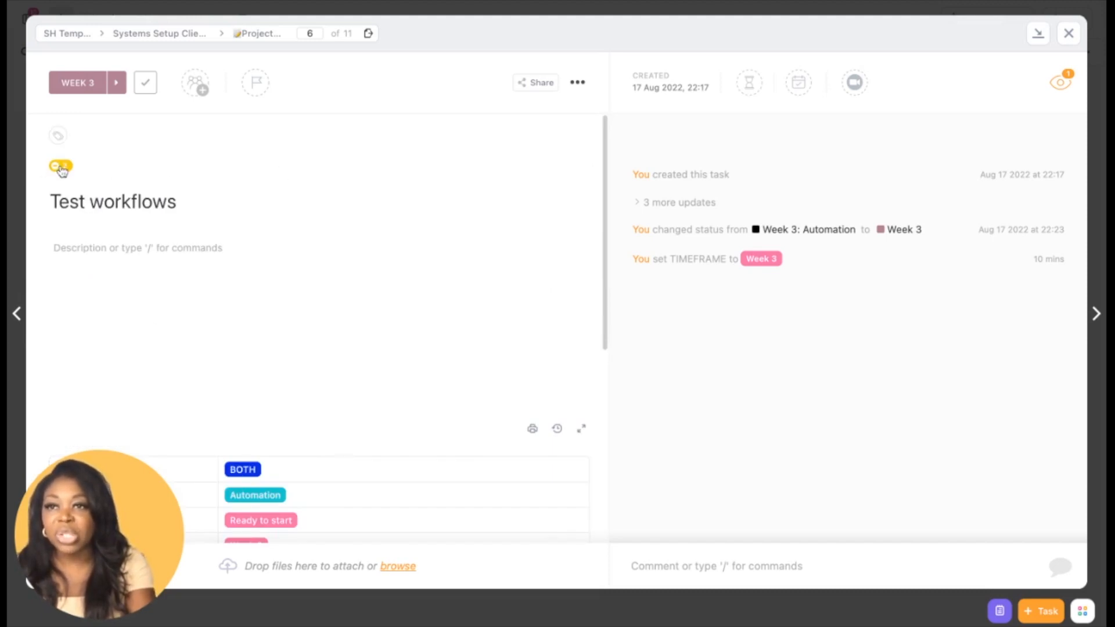
click(1069, 34)
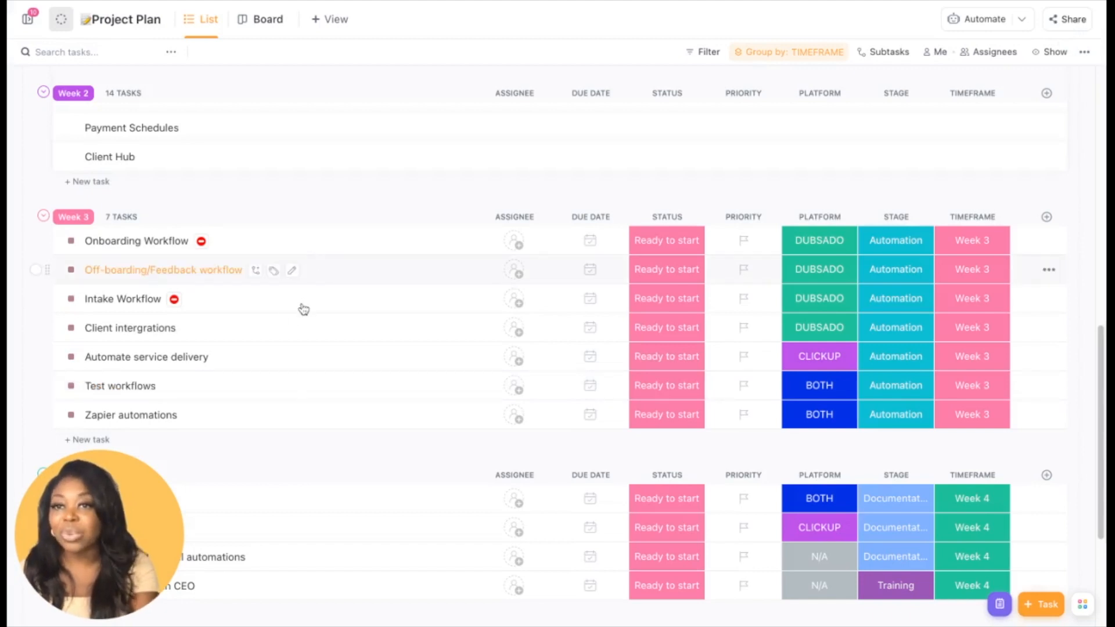
- Show the existing Dependencies field as a column in the Project Plan list
click(1046, 219)
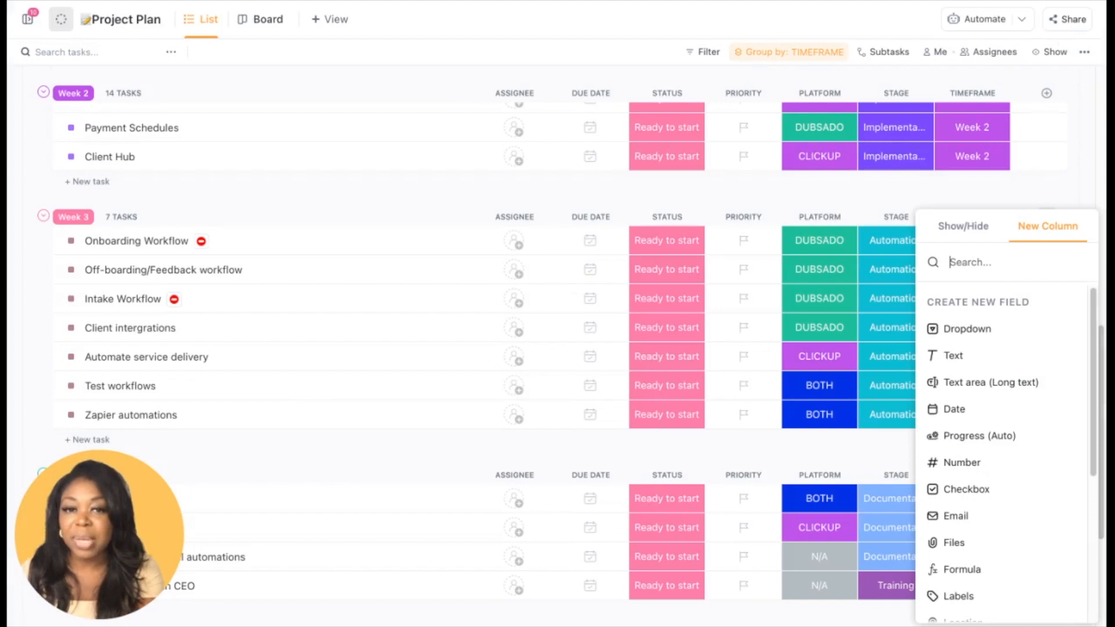
click(975, 230)
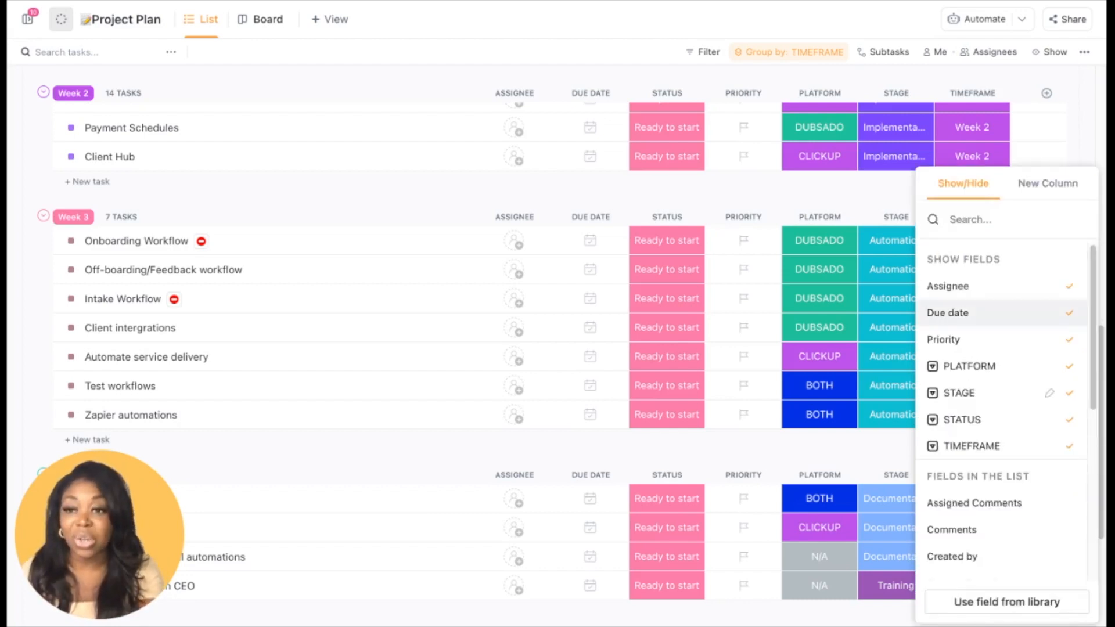
scroll(989, 395, down, 3)
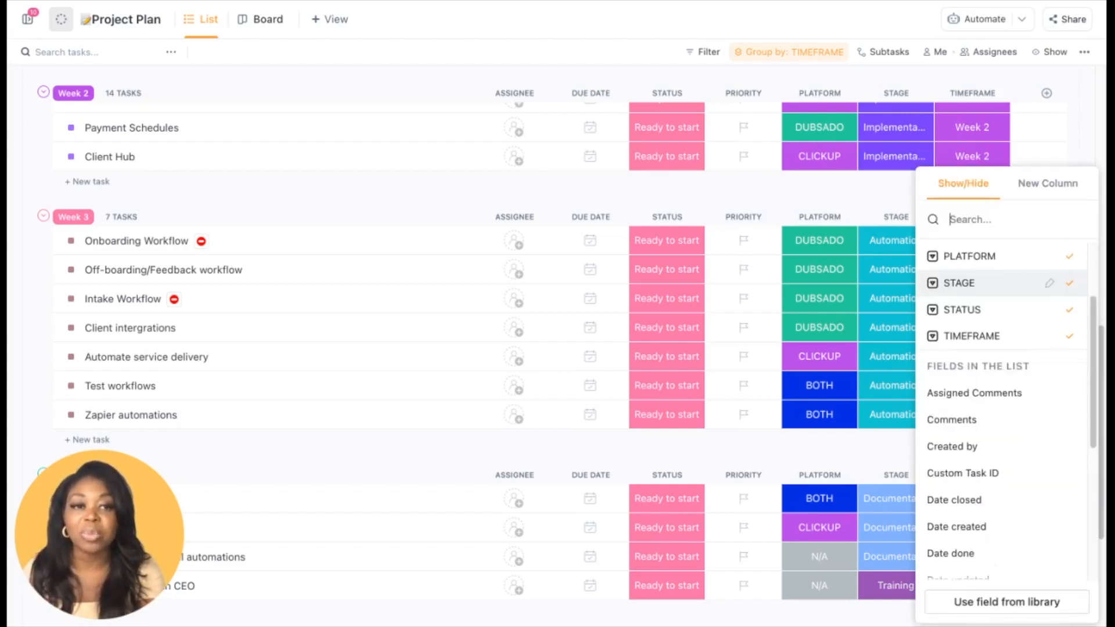
scroll(951, 331, down, 5)
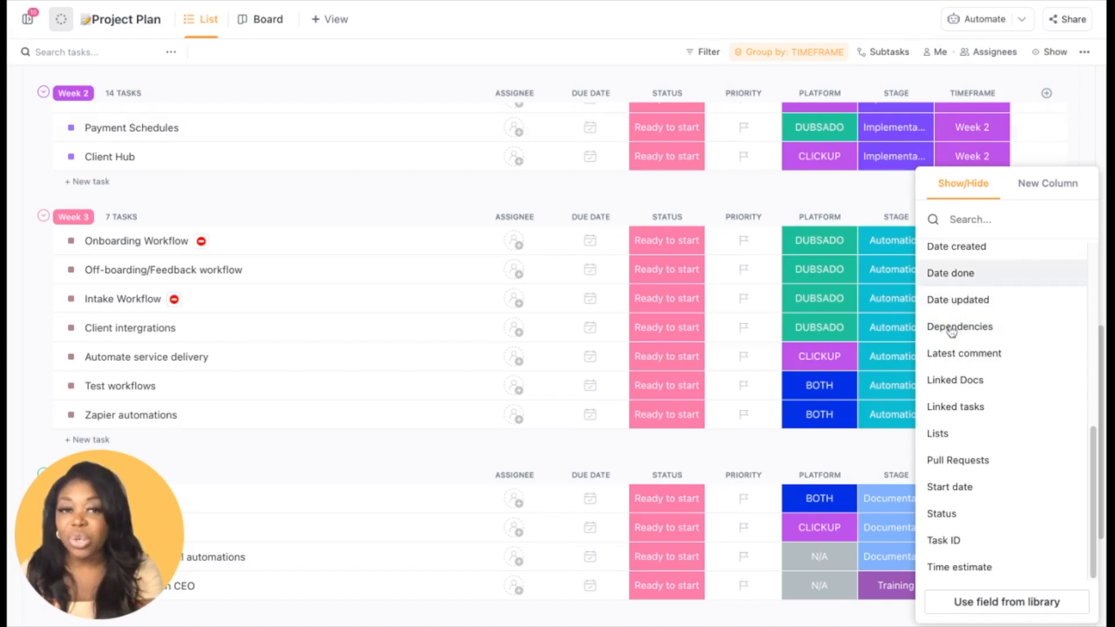
click(960, 326)
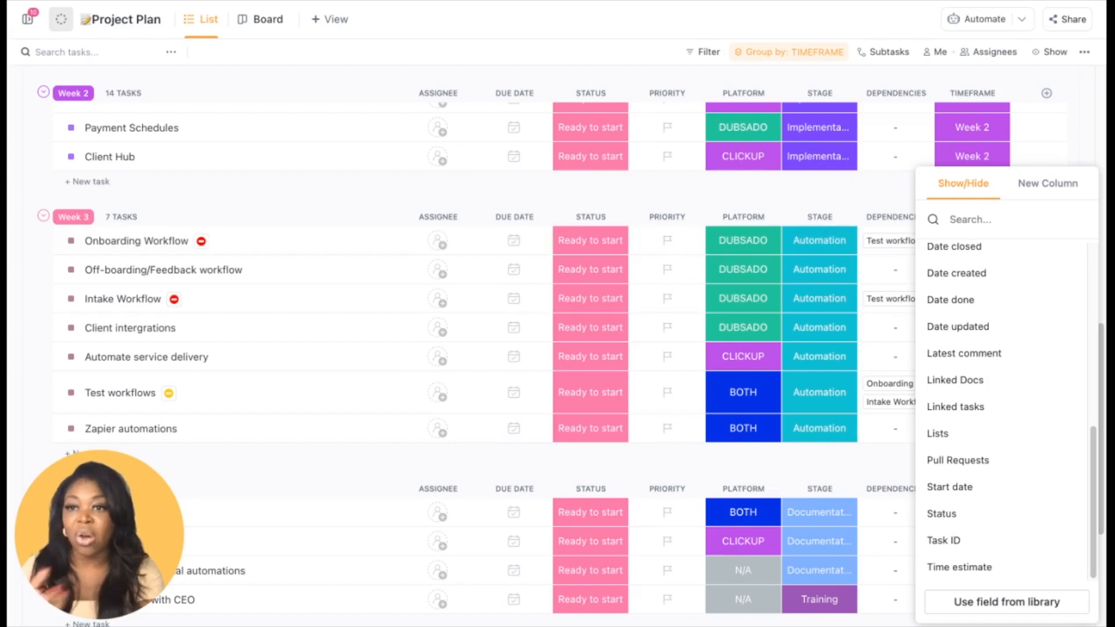
key(Escape)
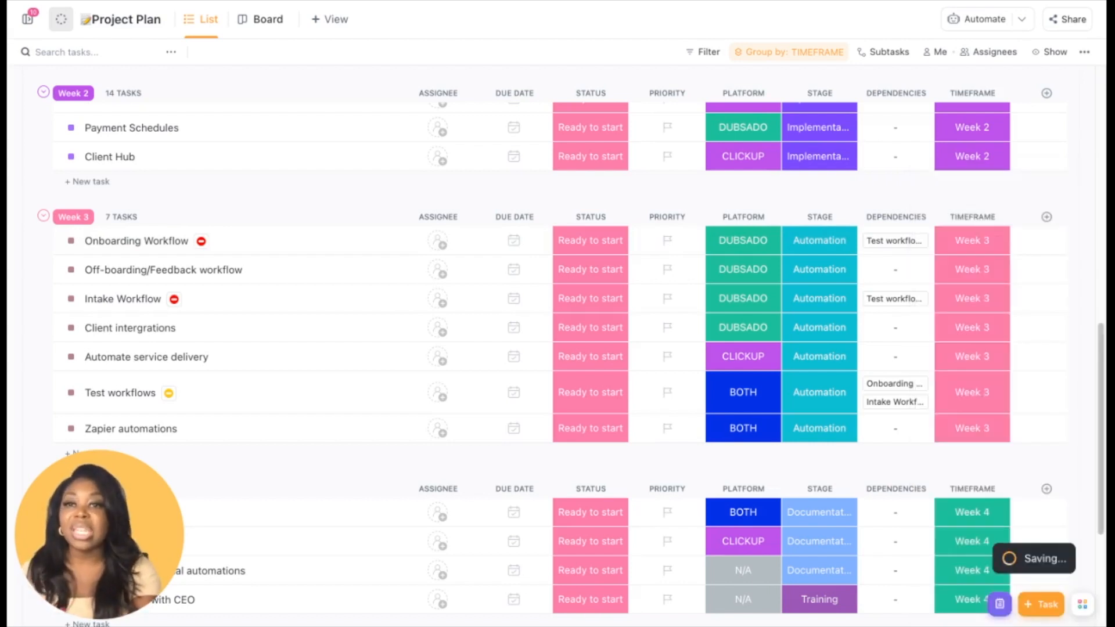